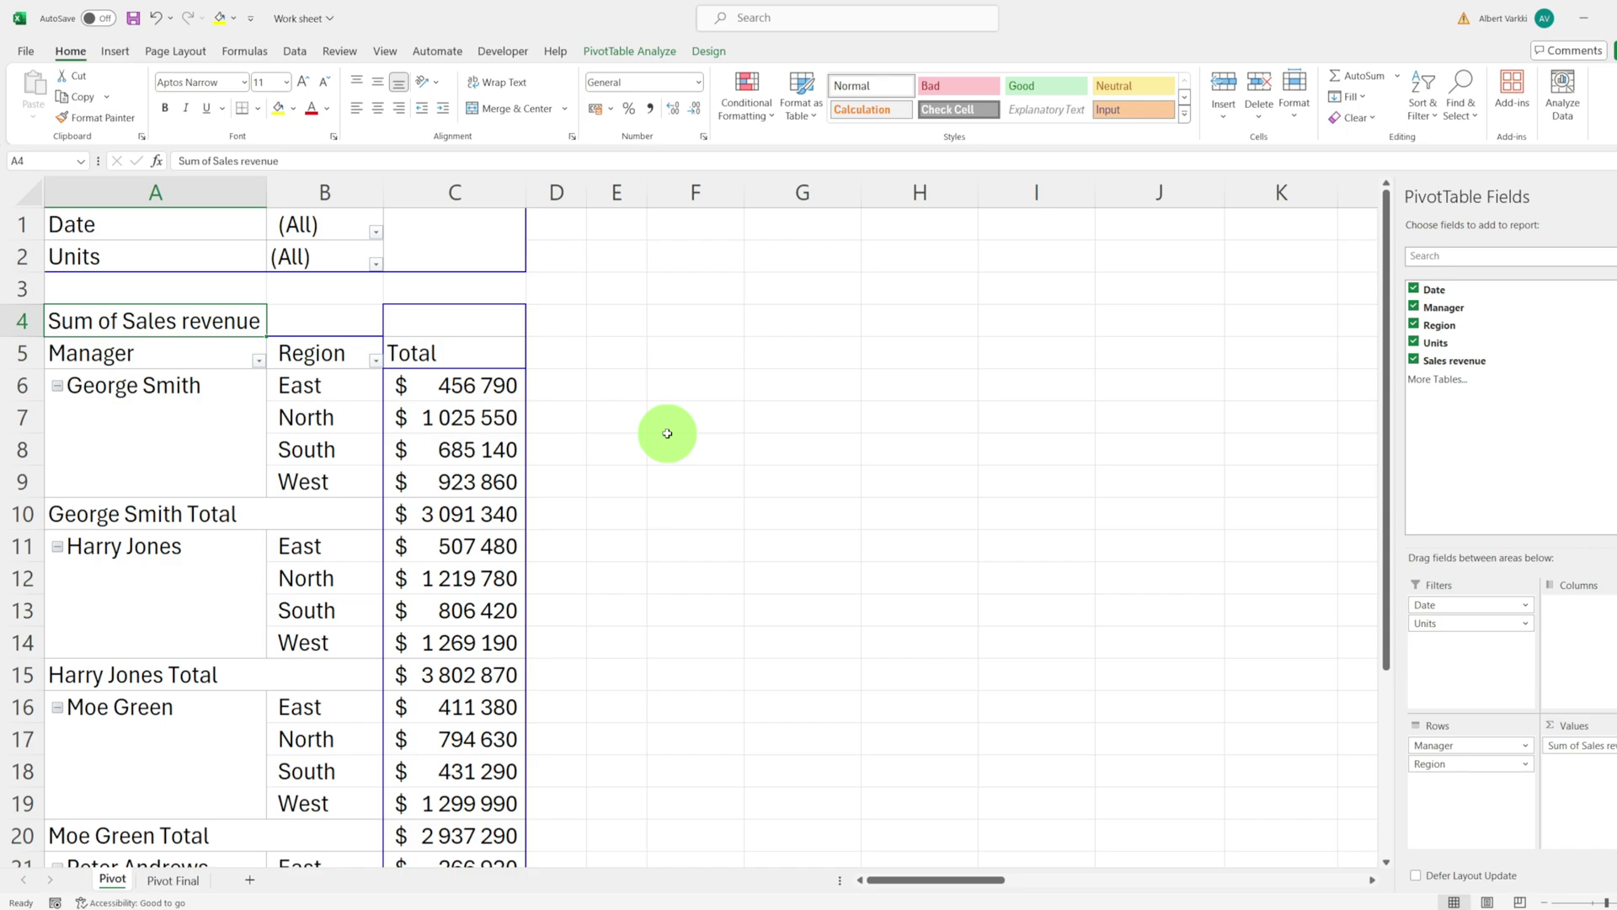
Review the pivot table's manager and region columns and the Grand Total revenue in C26
{"action": "key", "text": "Down"}
{"action": "key", "text": "Down"}
{"action": "key", "text": "Right"}
{"action": "key", "text": "Right"}
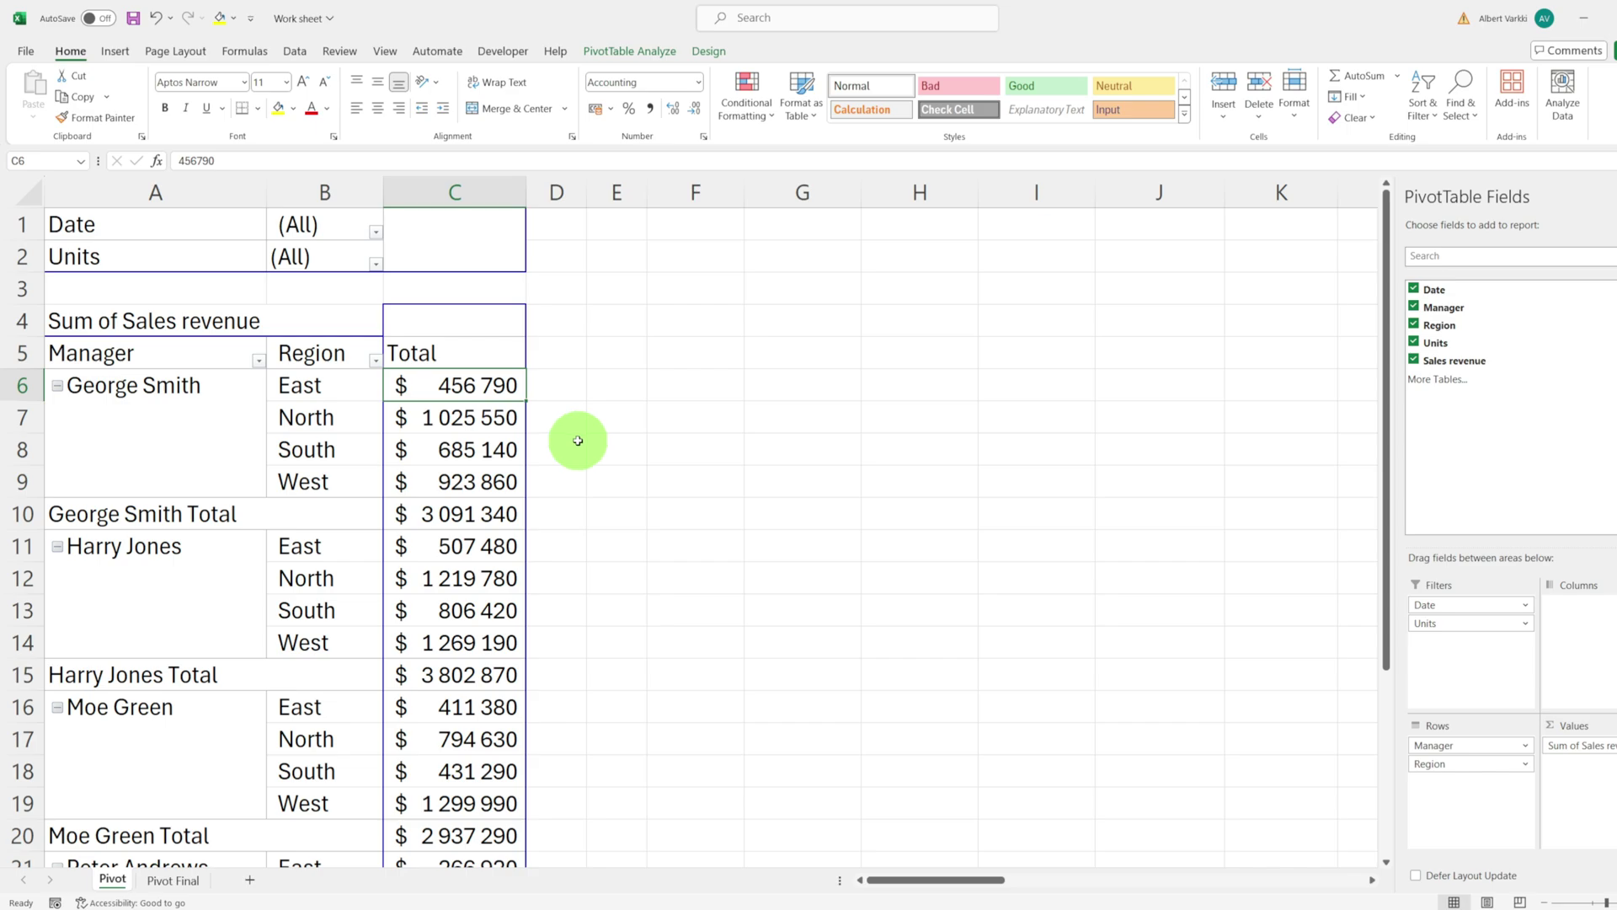
{"action": "left_click", "coordinate": [183, 196]}
{"action": "left_click", "coordinate": [326, 187]}
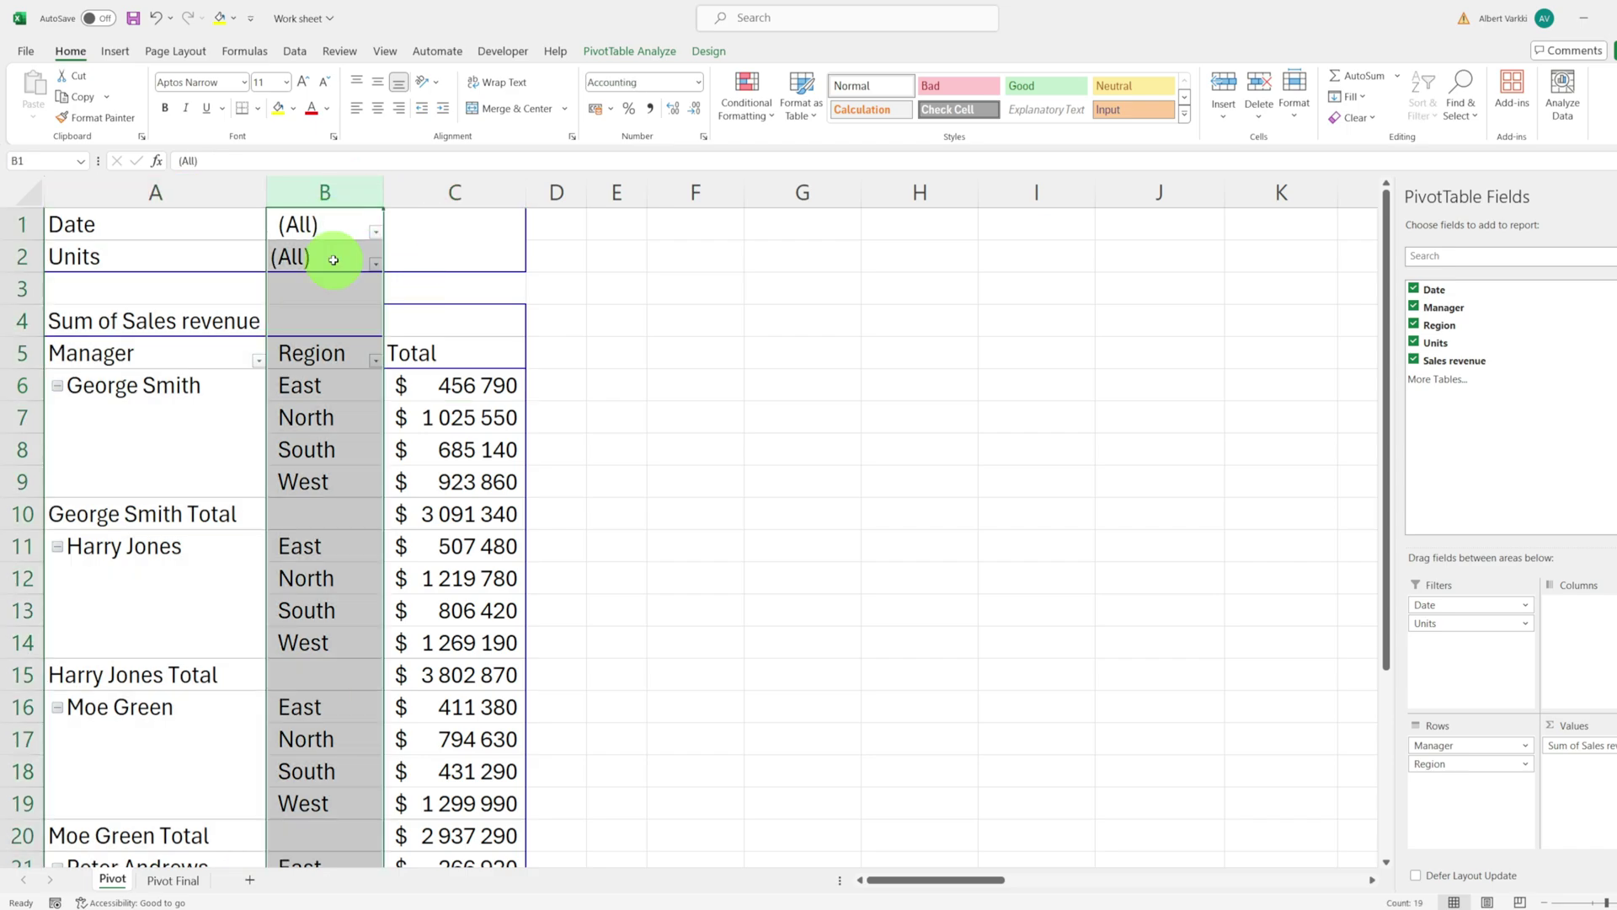
{"action": "scroll", "coordinate": [430, 308], "scroll_direction": "down", "scroll_amount": 4}
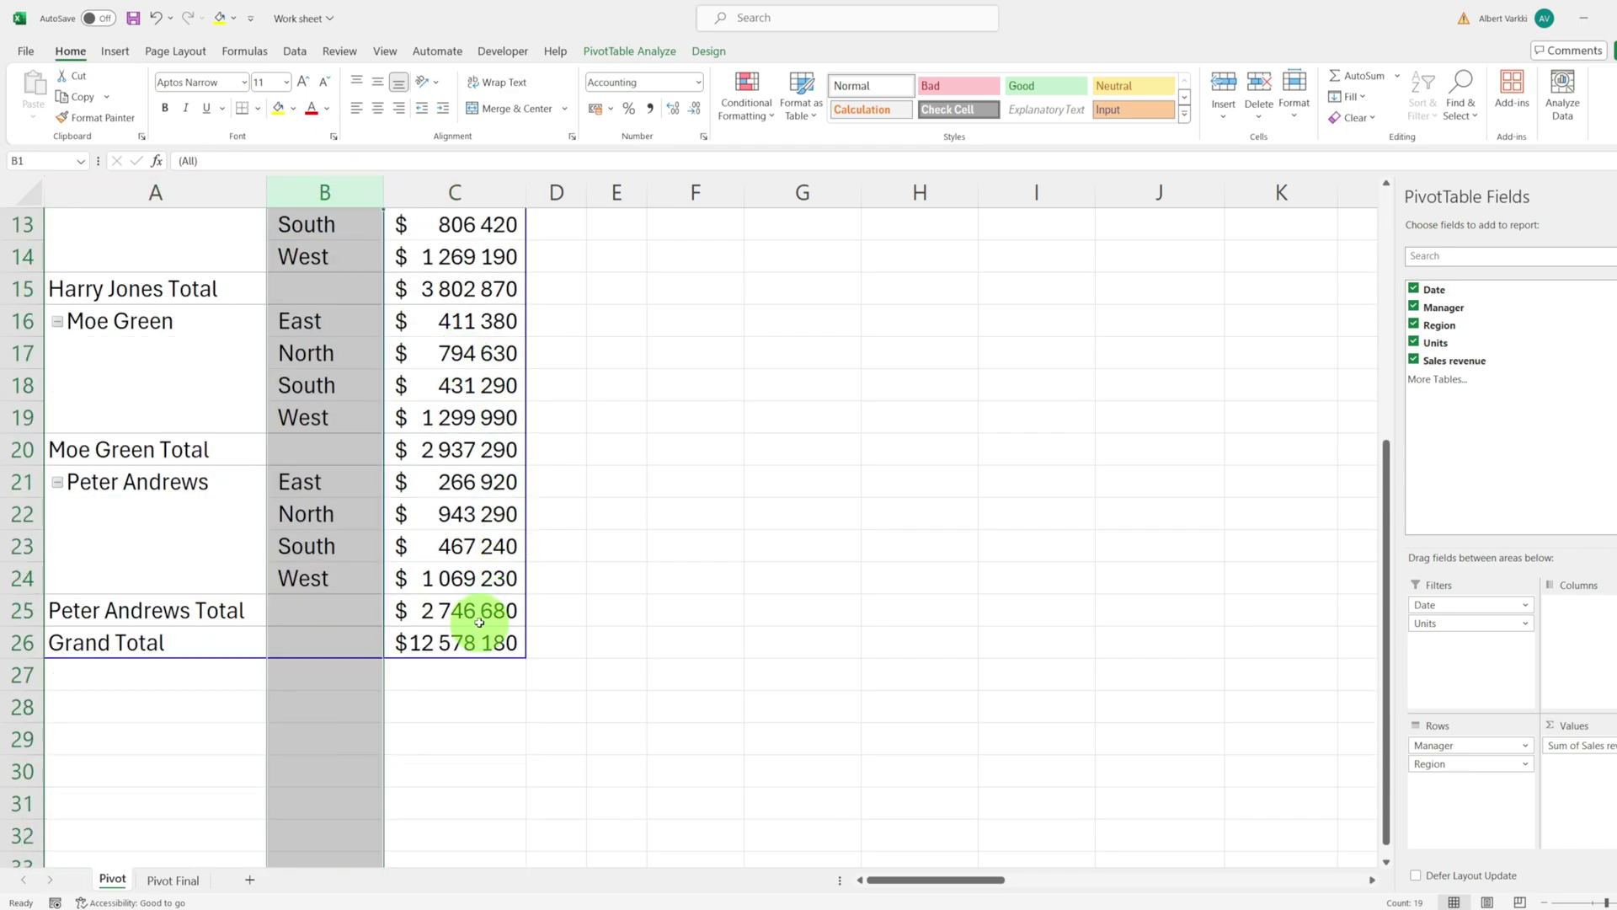
{"action": "left_click", "coordinate": [474, 642]}
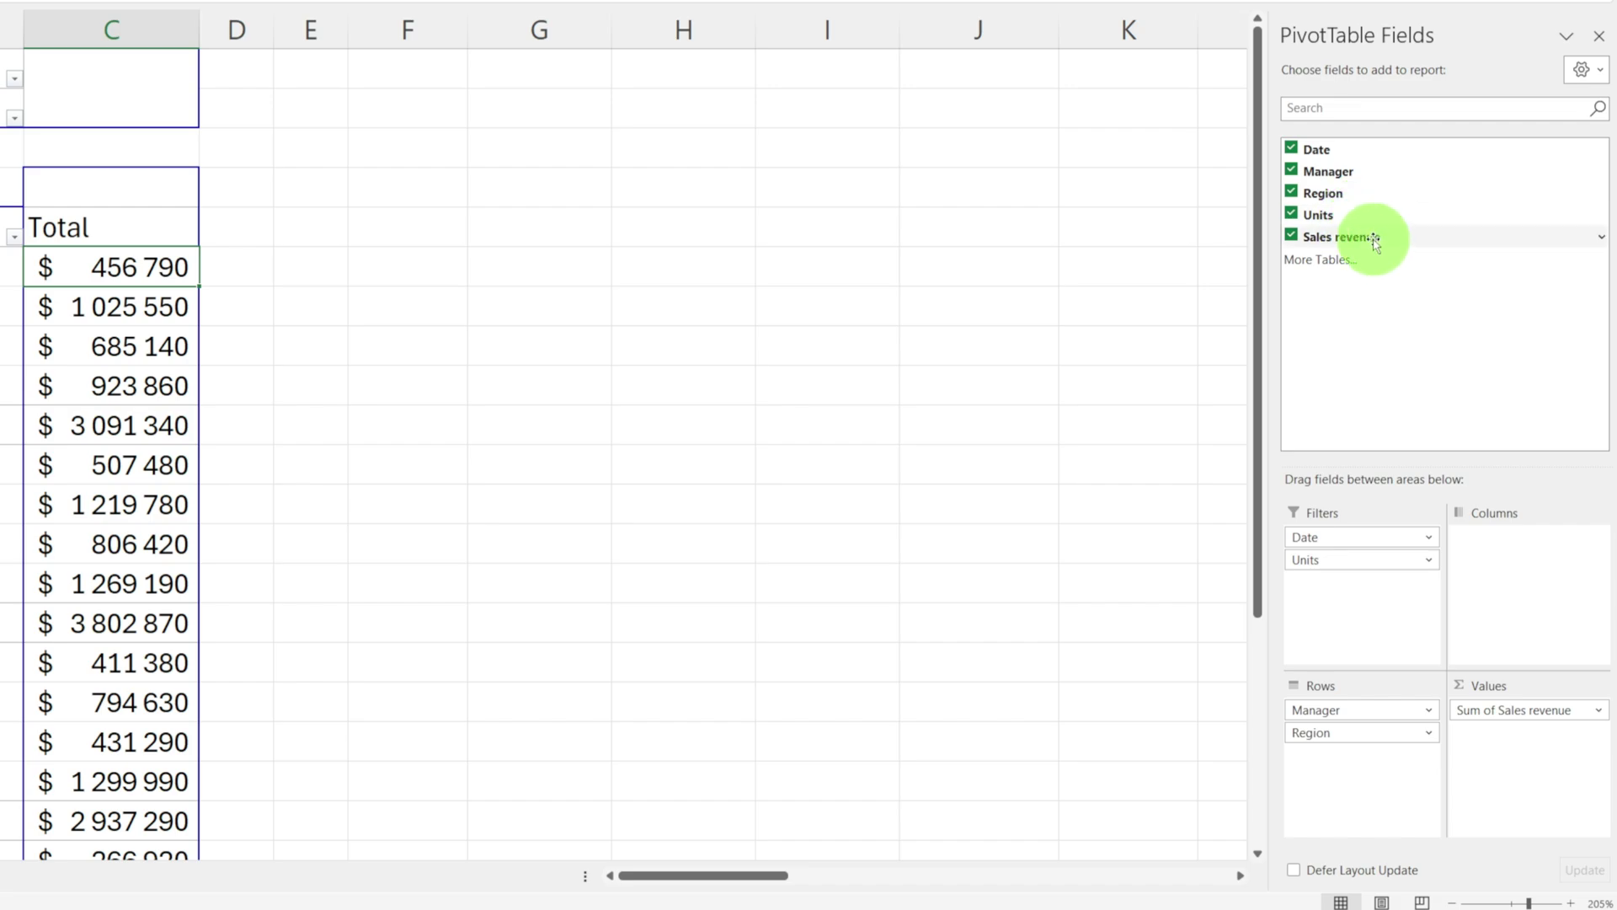
Add Sales revenue to Values a second time and show it as % of Grand Total
{"action": "left_click_drag", "start_coordinate": [1378, 239], "coordinate": [1498, 742]}
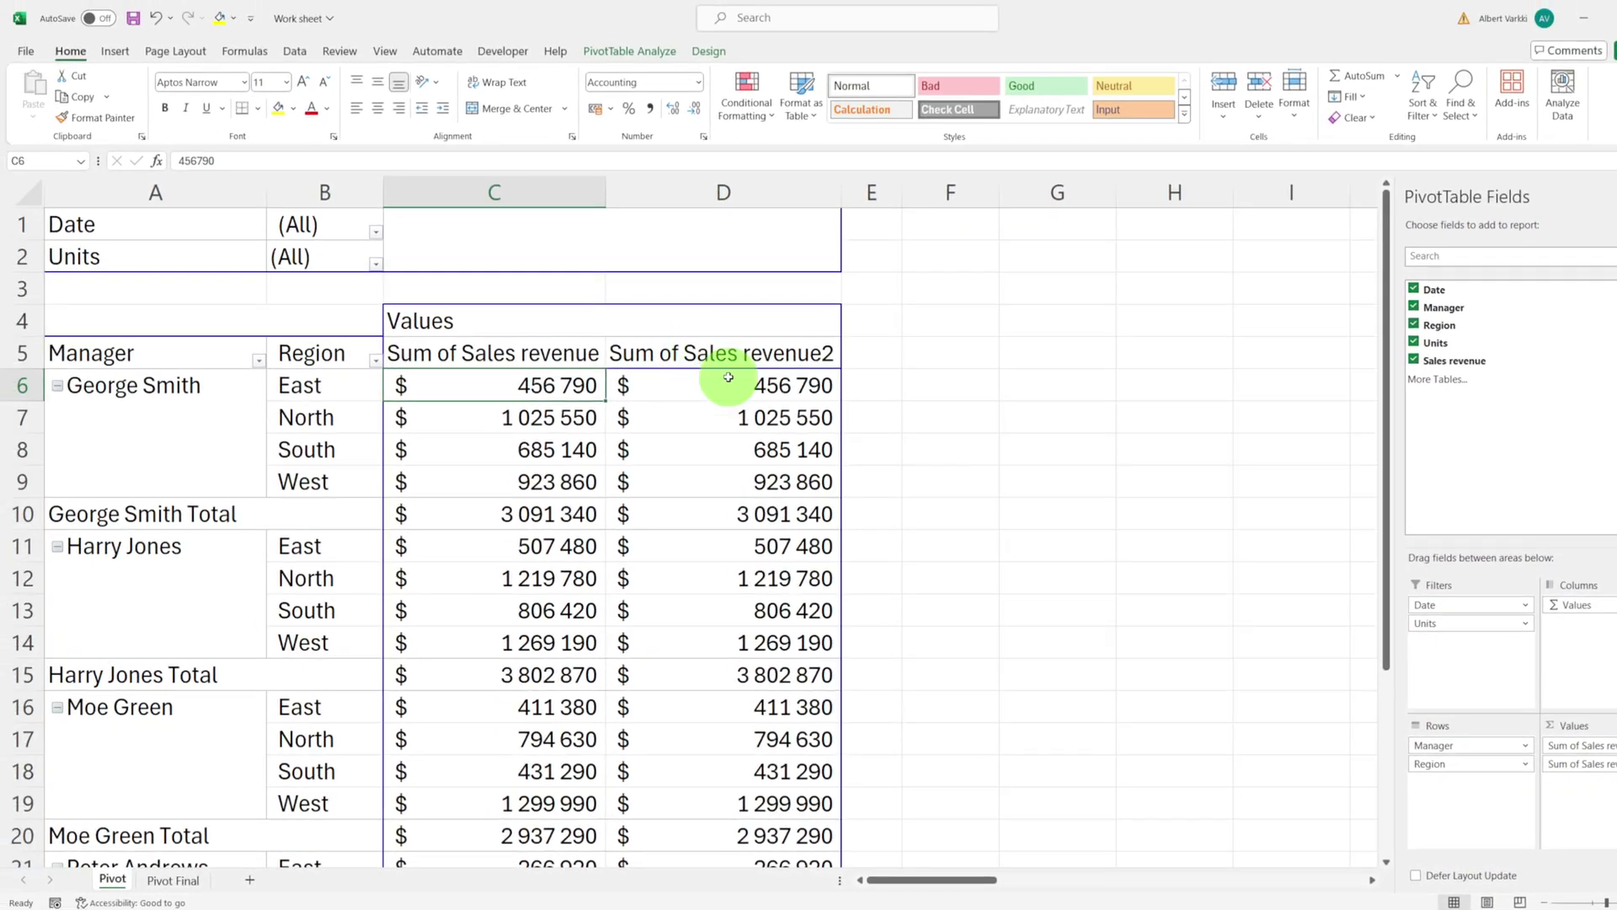
{"action": "left_click", "coordinate": [758, 387]}
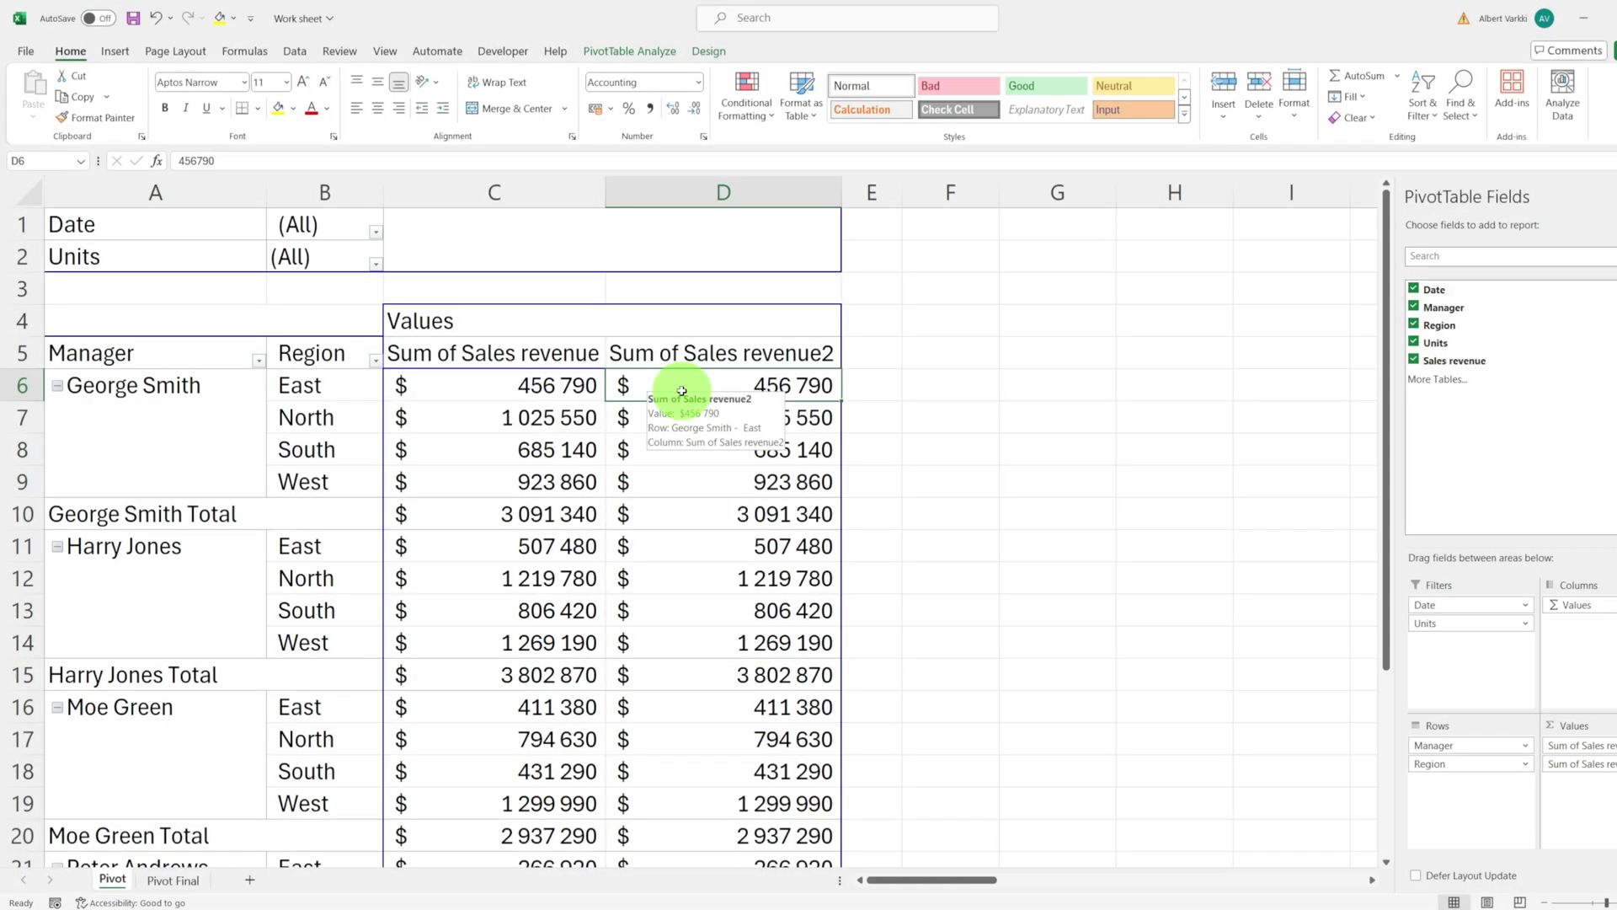
{"action": "right_click", "coordinate": [684, 394]}
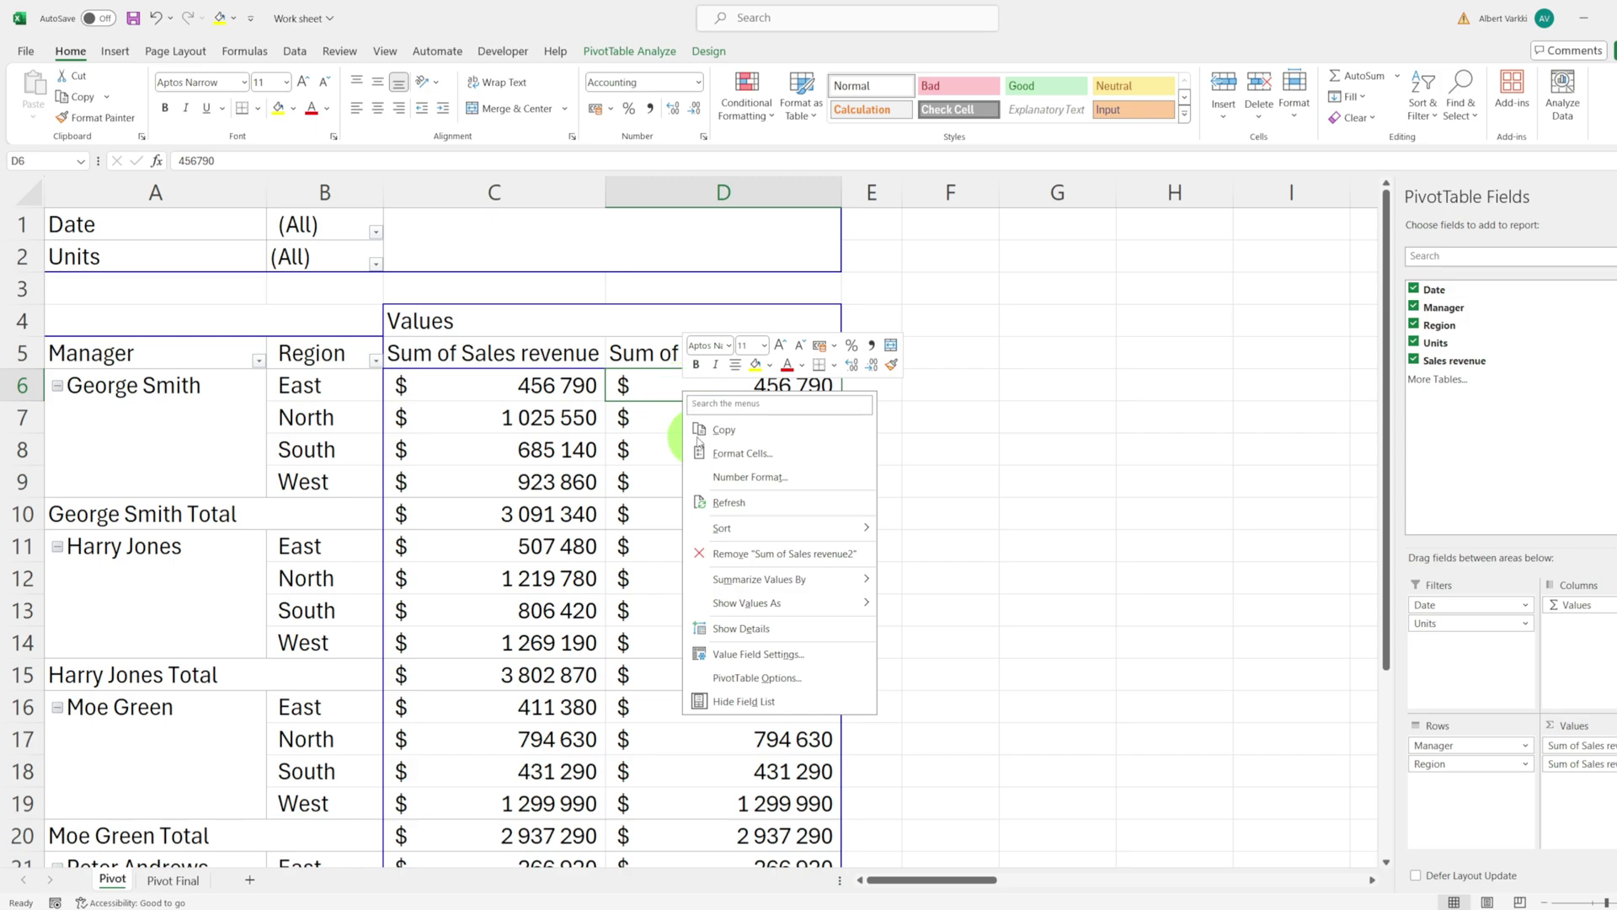
{"action": "mouse_move", "coordinate": [758, 603]}
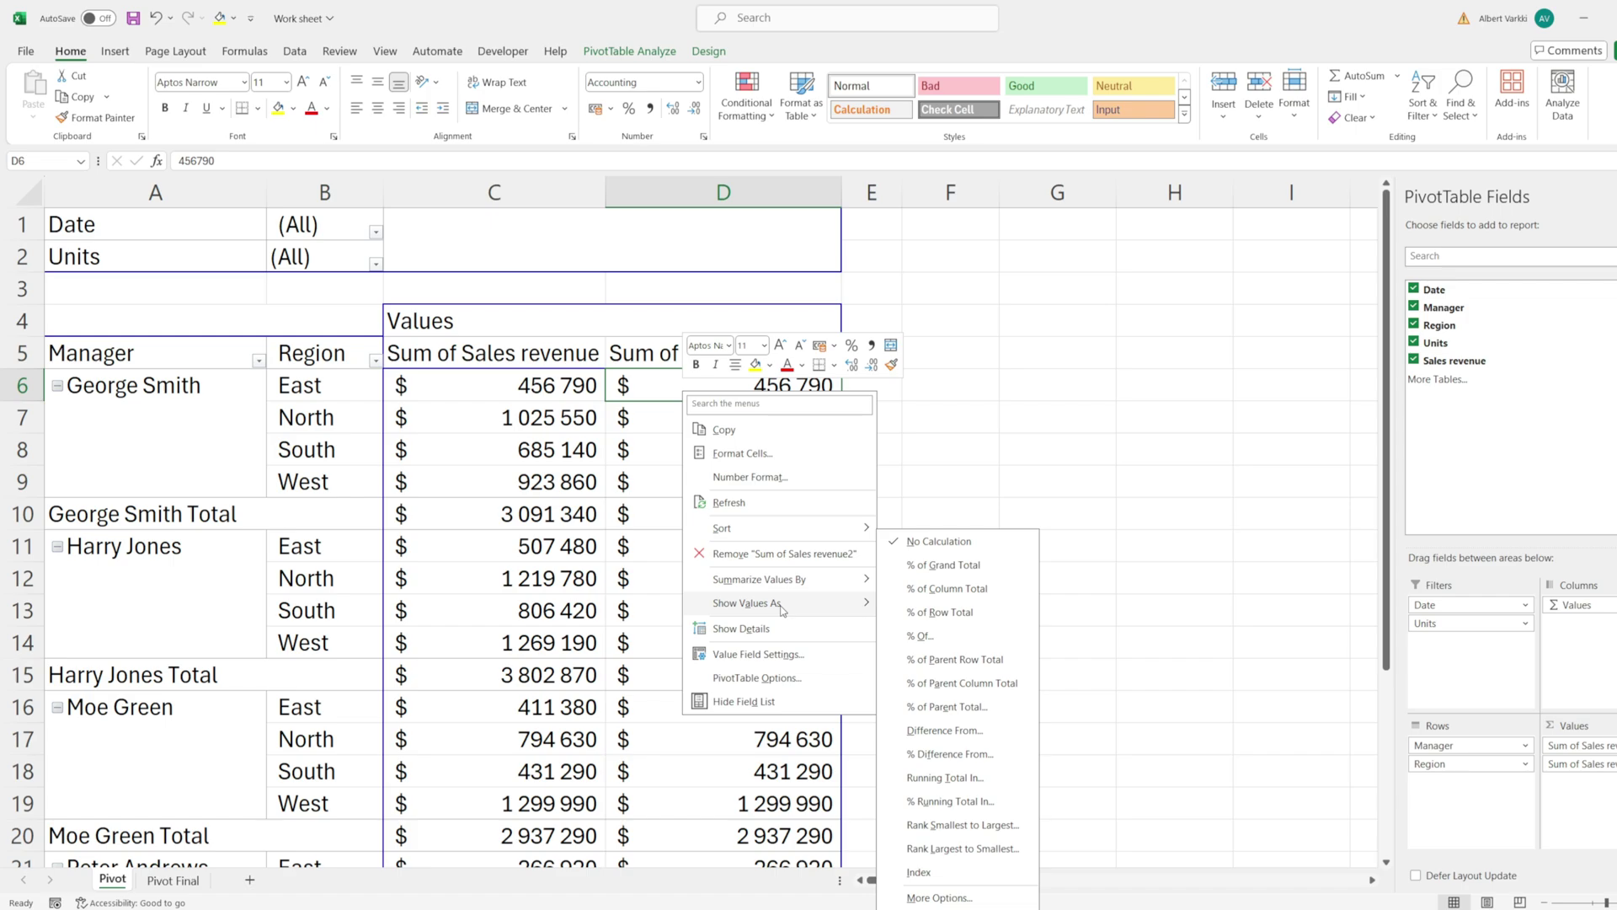
{"action": "left_click", "coordinate": [953, 563]}
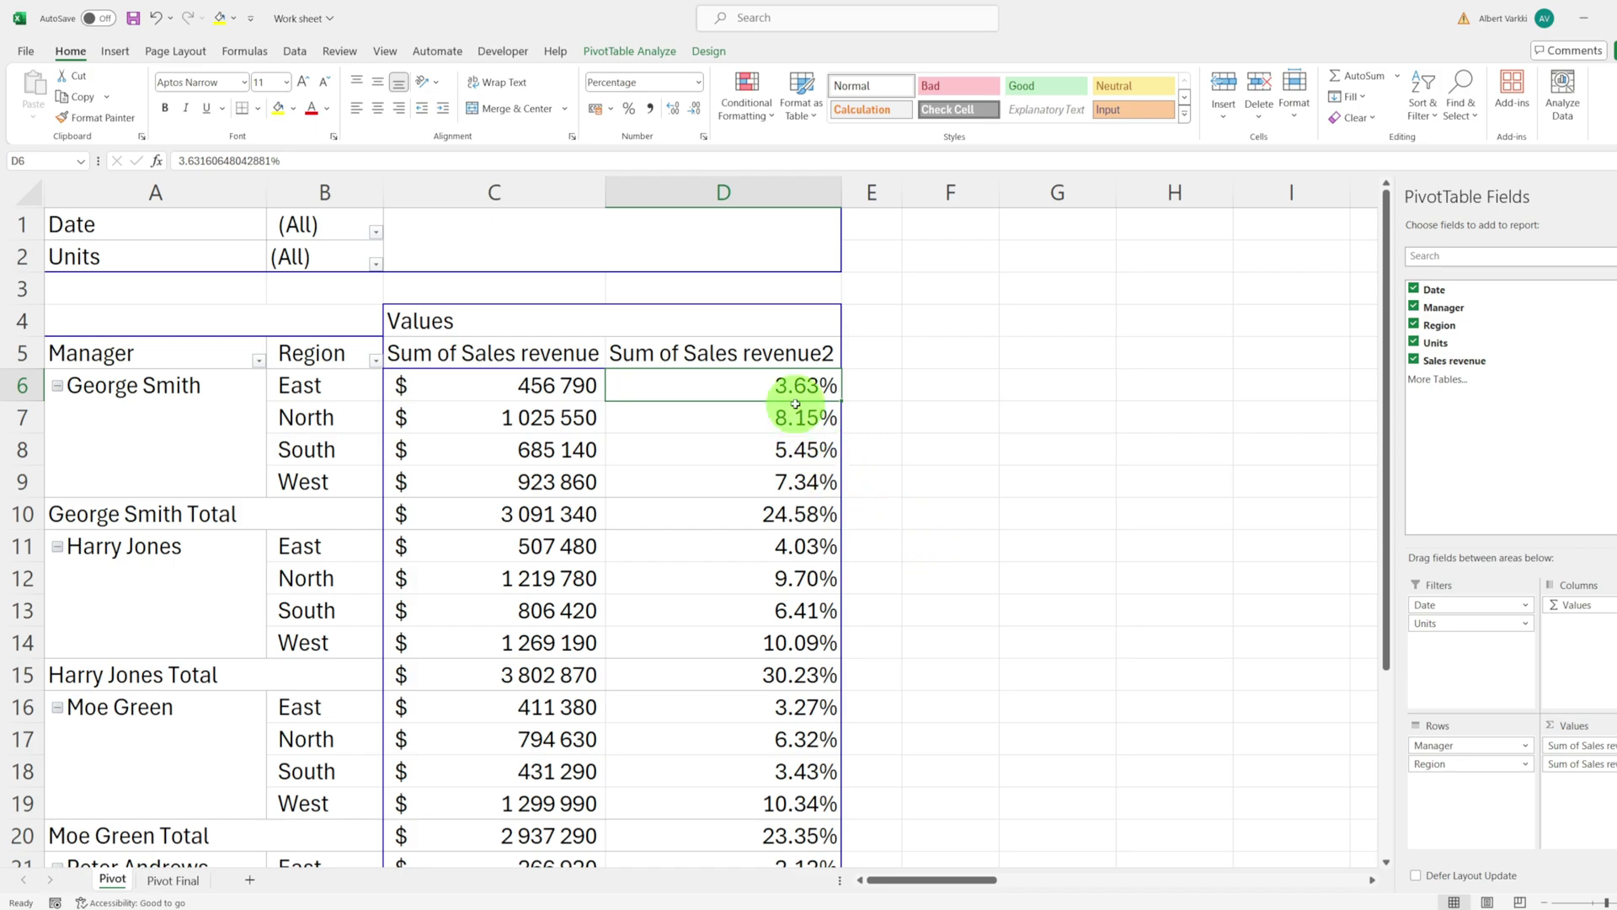
Rename the D5 header from Sum of Sales revenue2 to '% of Grand Total'
{"action": "left_click", "coordinate": [26, 387]}
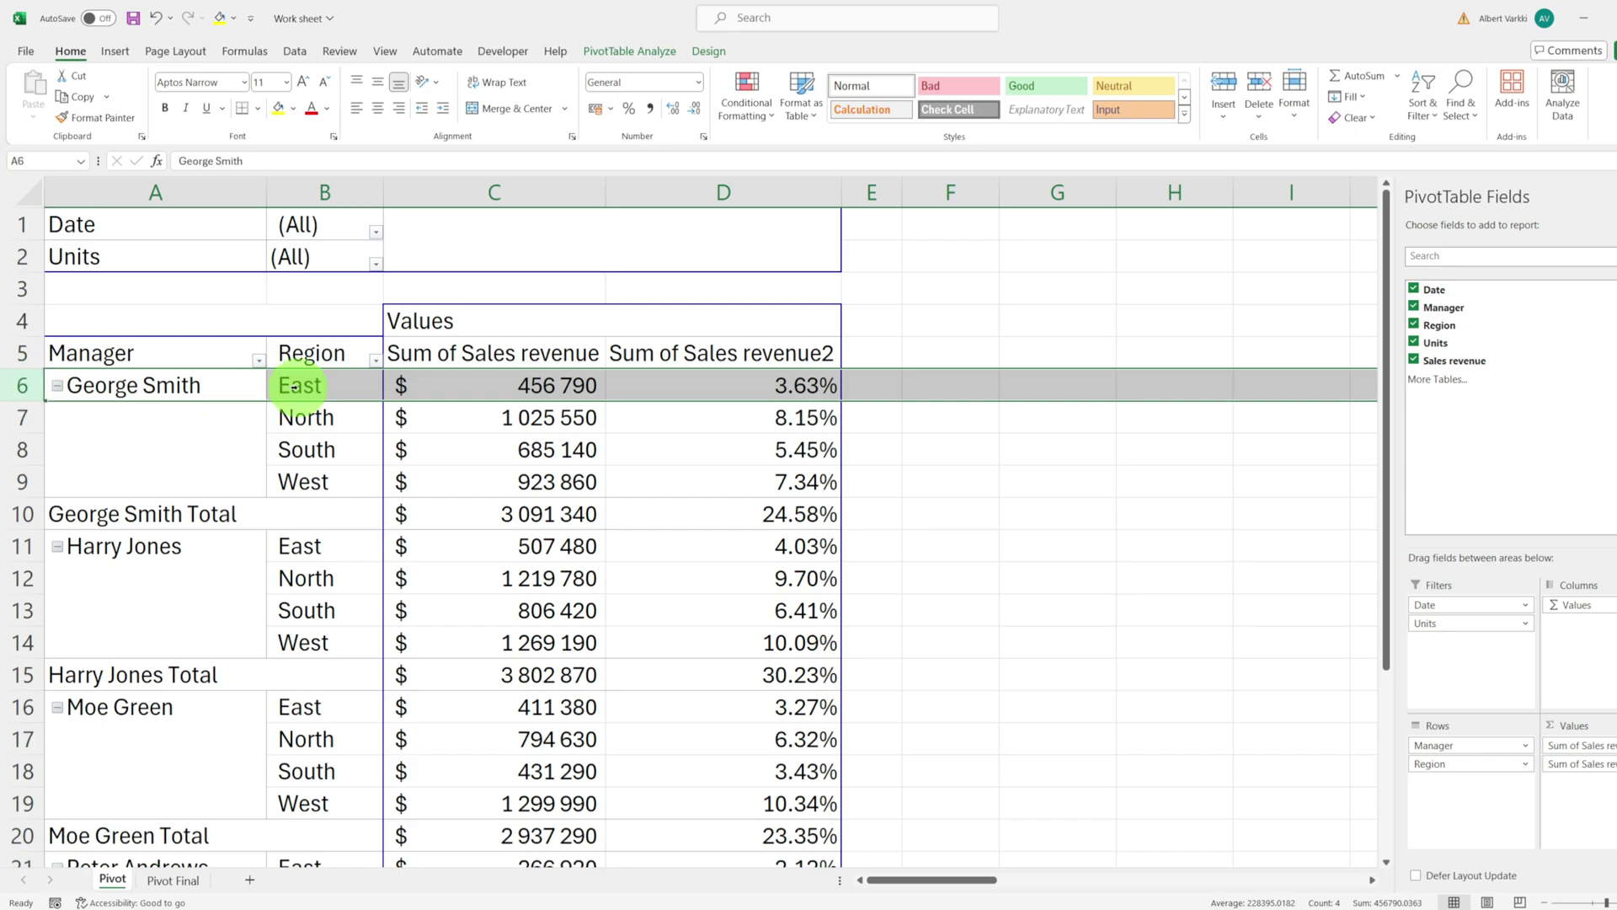
{"action": "left_click", "coordinate": [810, 379]}
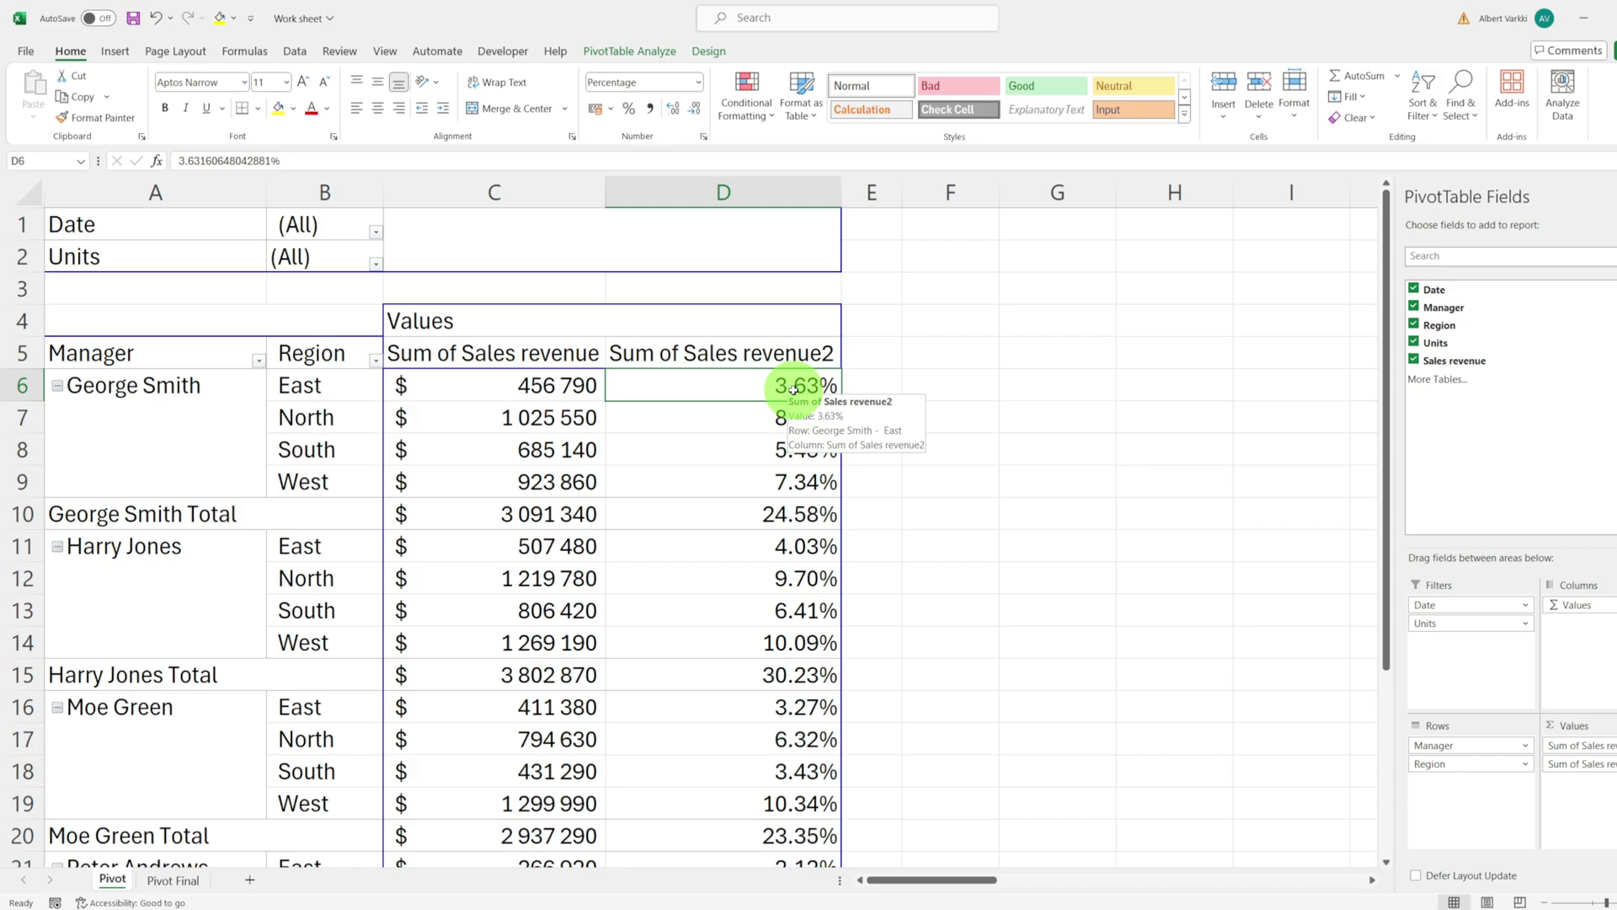
{"action": "left_click", "coordinate": [15, 514]}
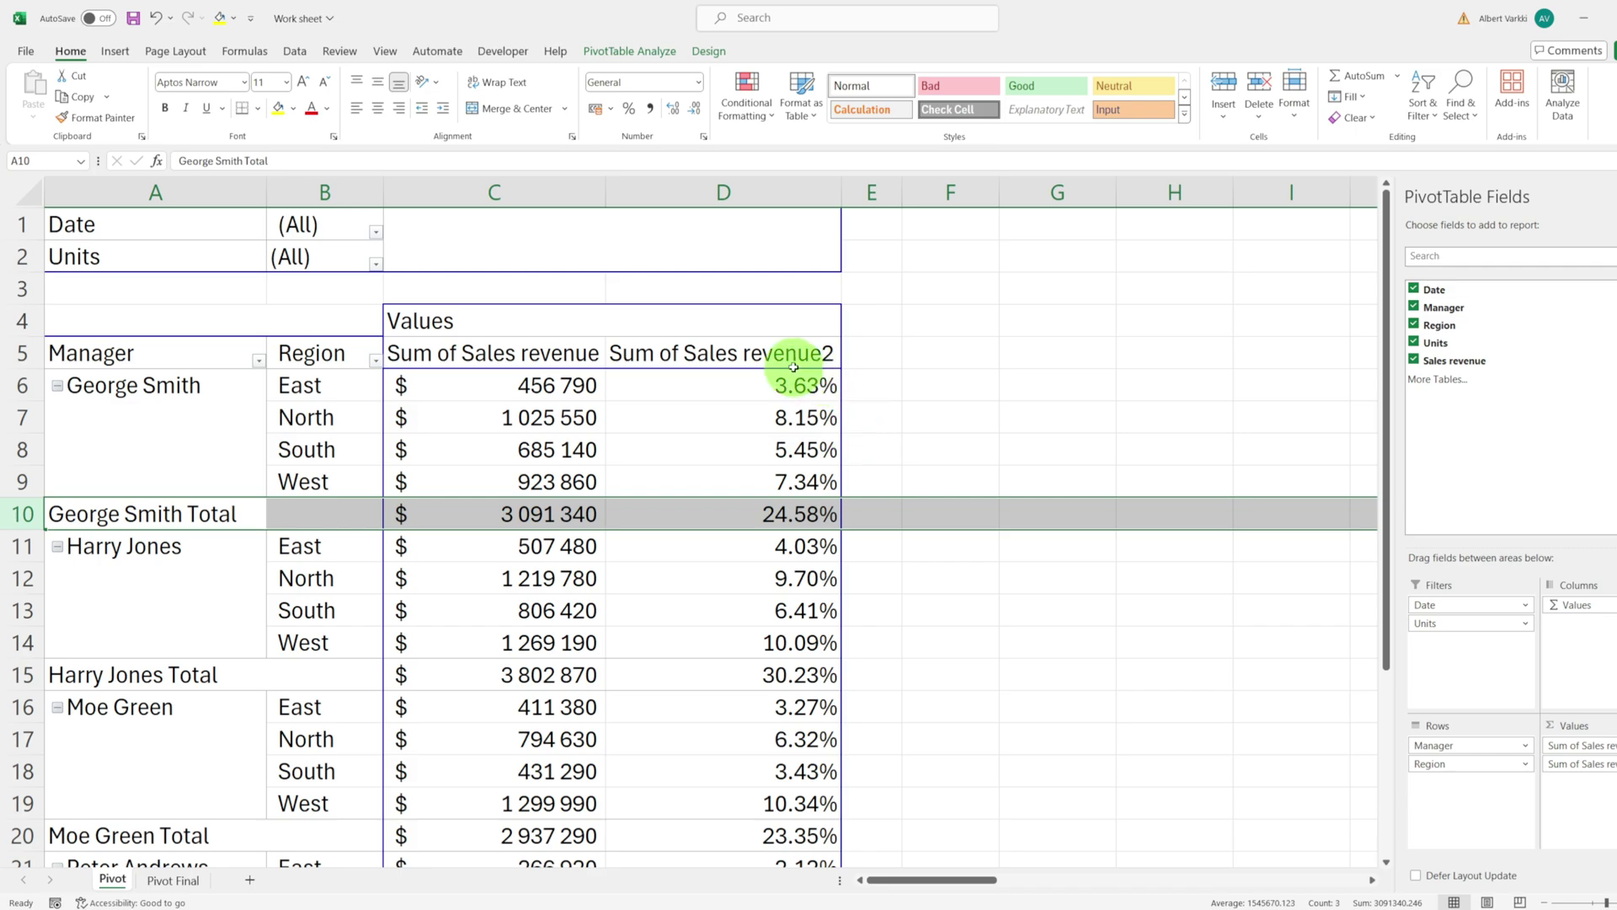
{"action": "left_click", "coordinate": [767, 353]}
{"action": "left_click_drag", "start_coordinate": [290, 167], "coordinate": [73, 160]}
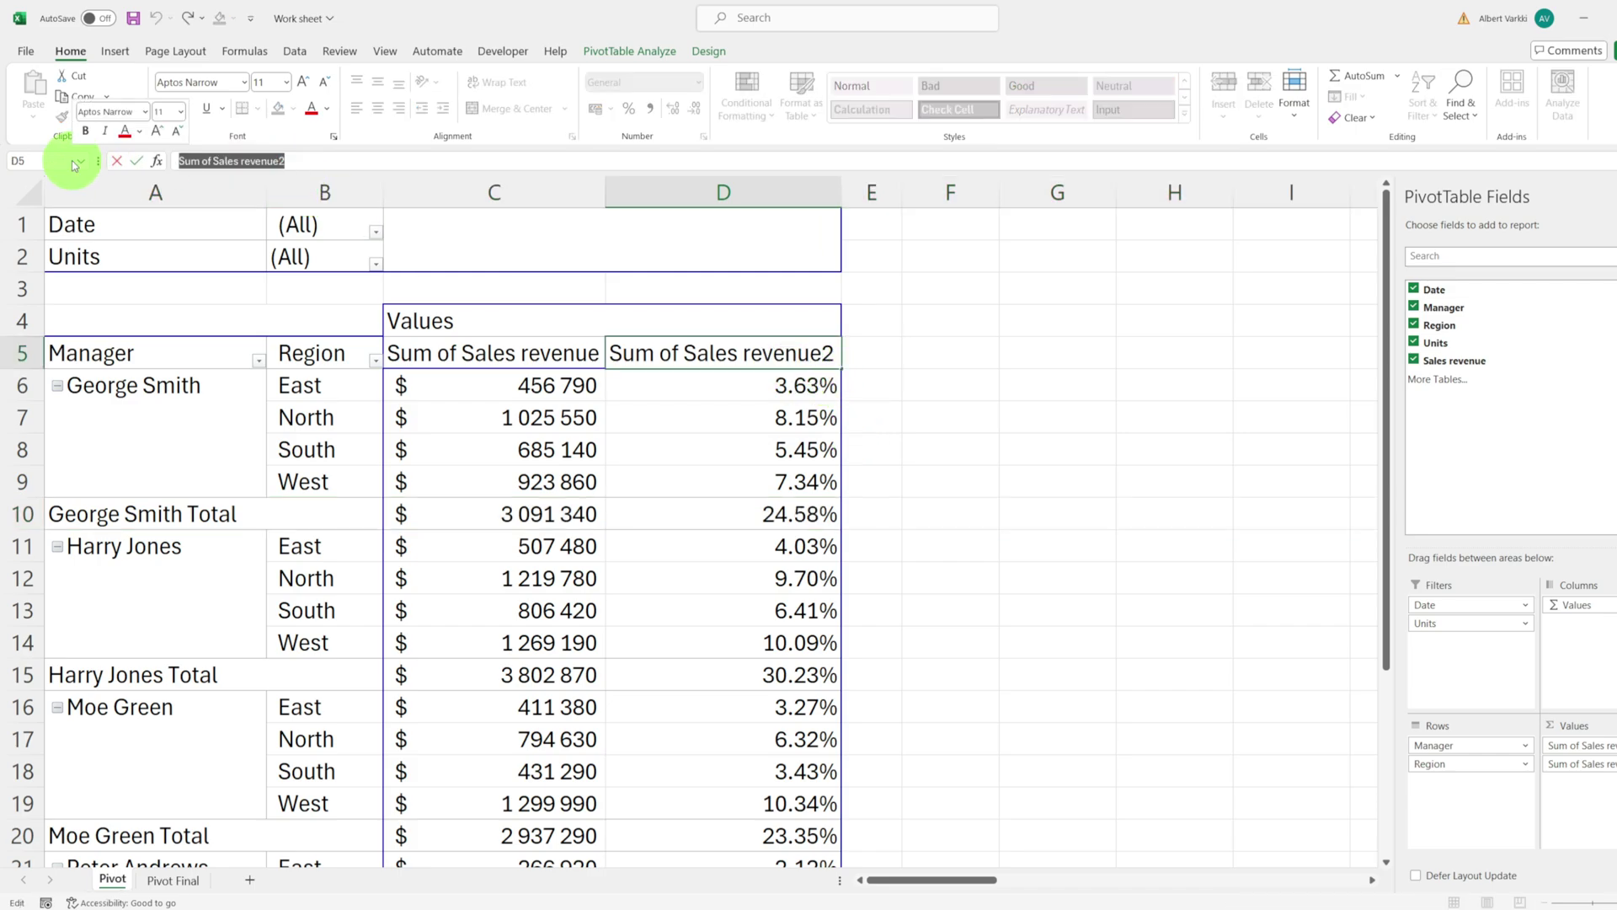
{"action": "type", "text": "% of Grand Total"}
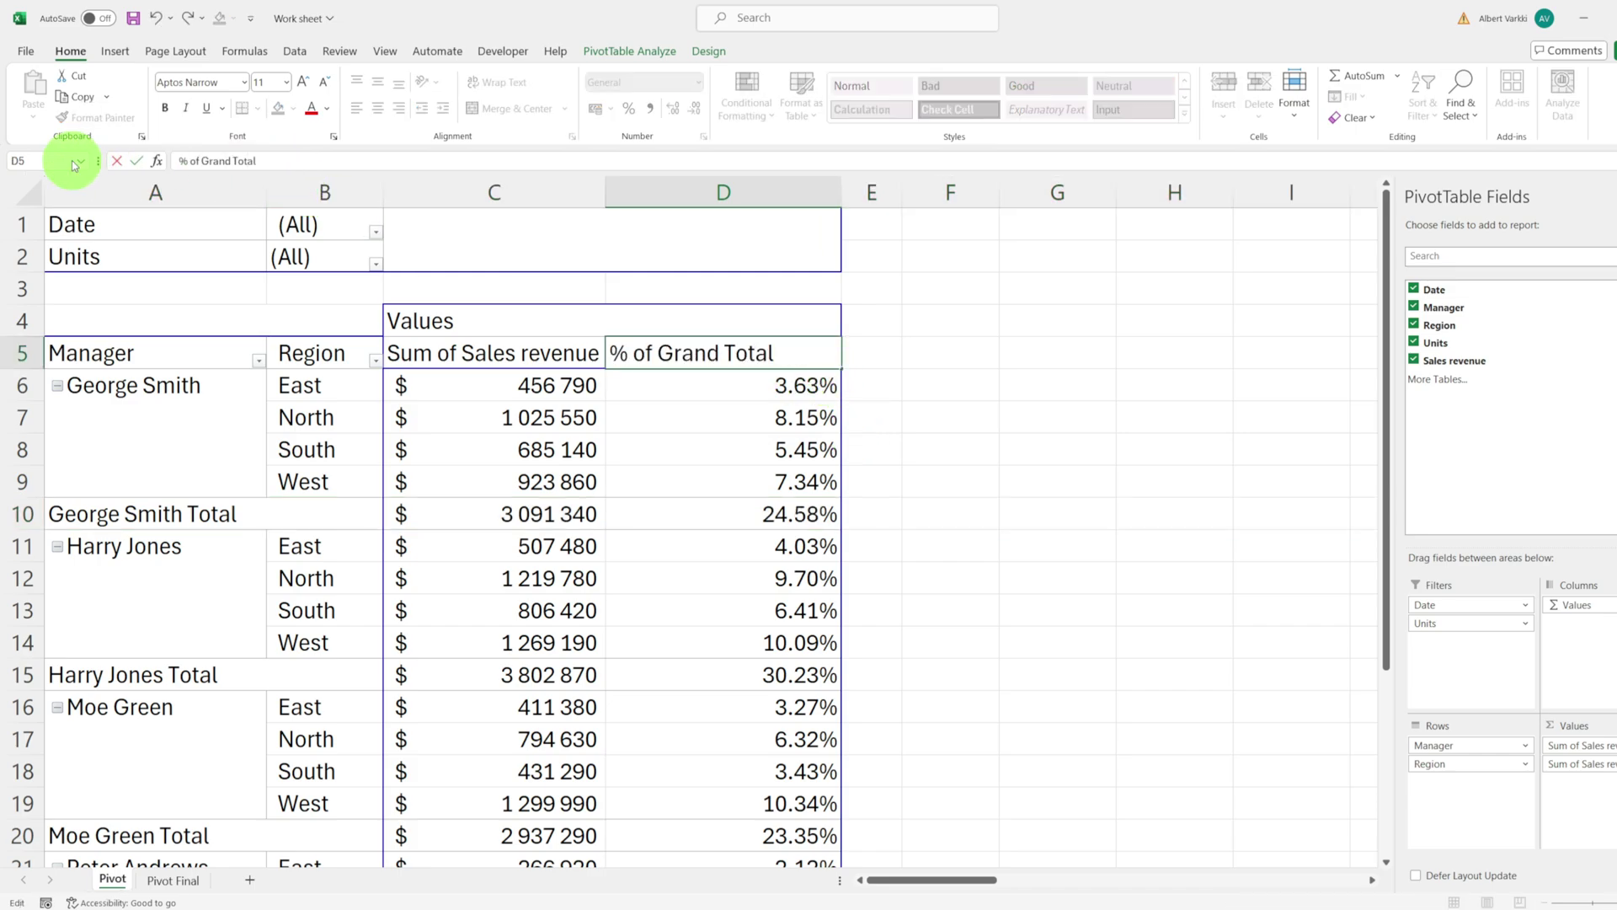
{"action": "key", "text": "Return"}
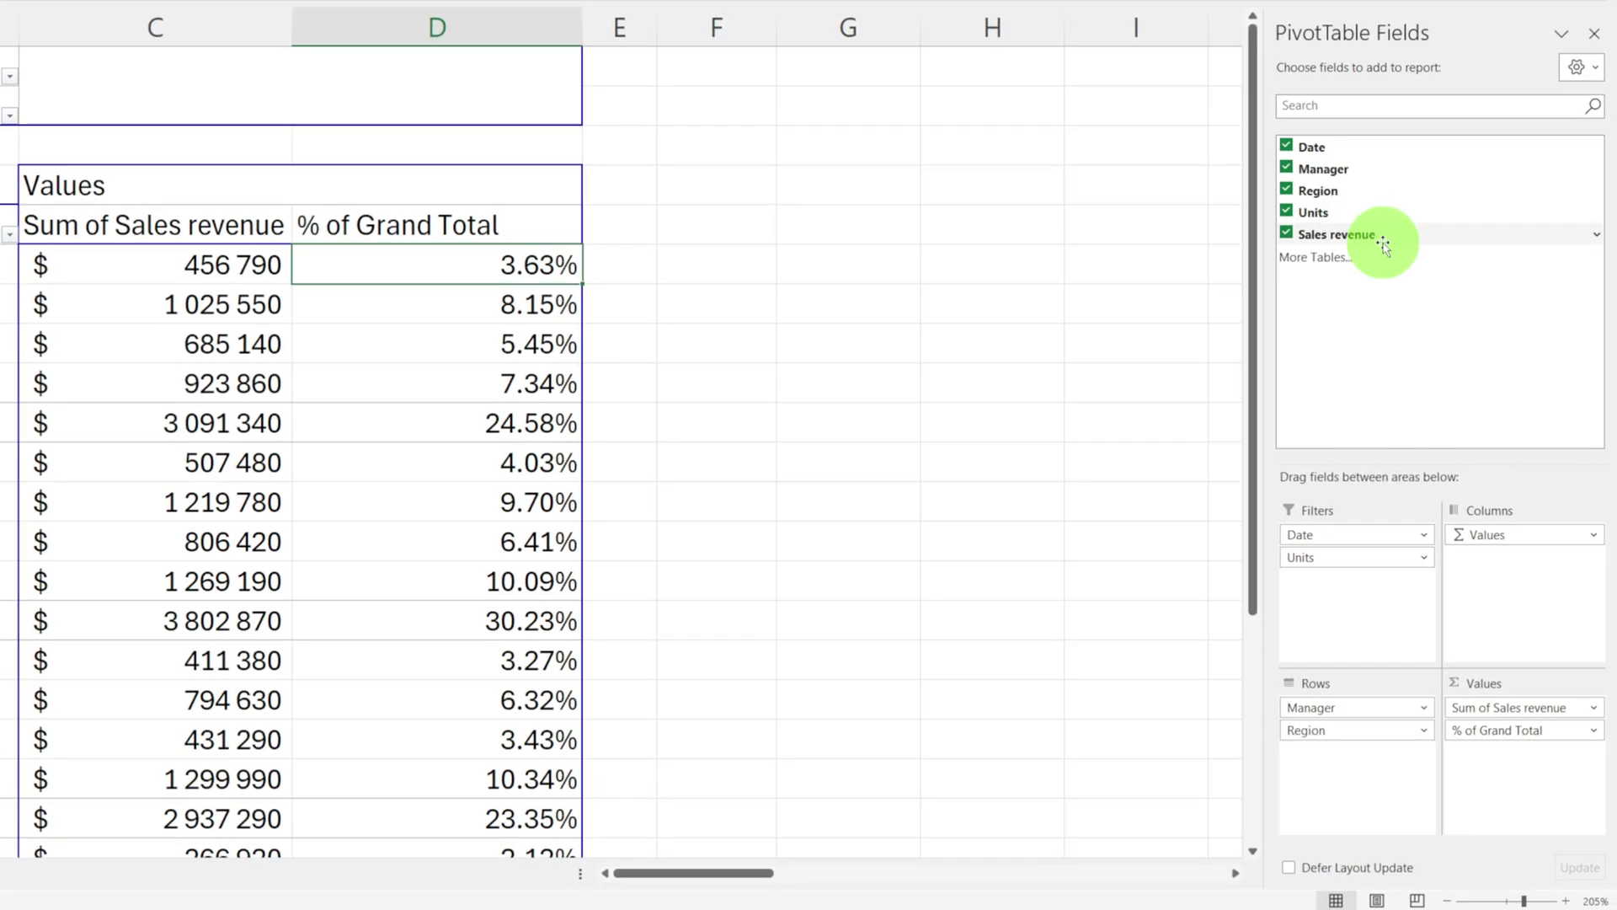
Add a third Sales revenue value below % of Grand Total, shown as % of Parent Row Total
{"action": "left_click_drag", "start_coordinate": [1385, 244], "coordinate": [1516, 752]}
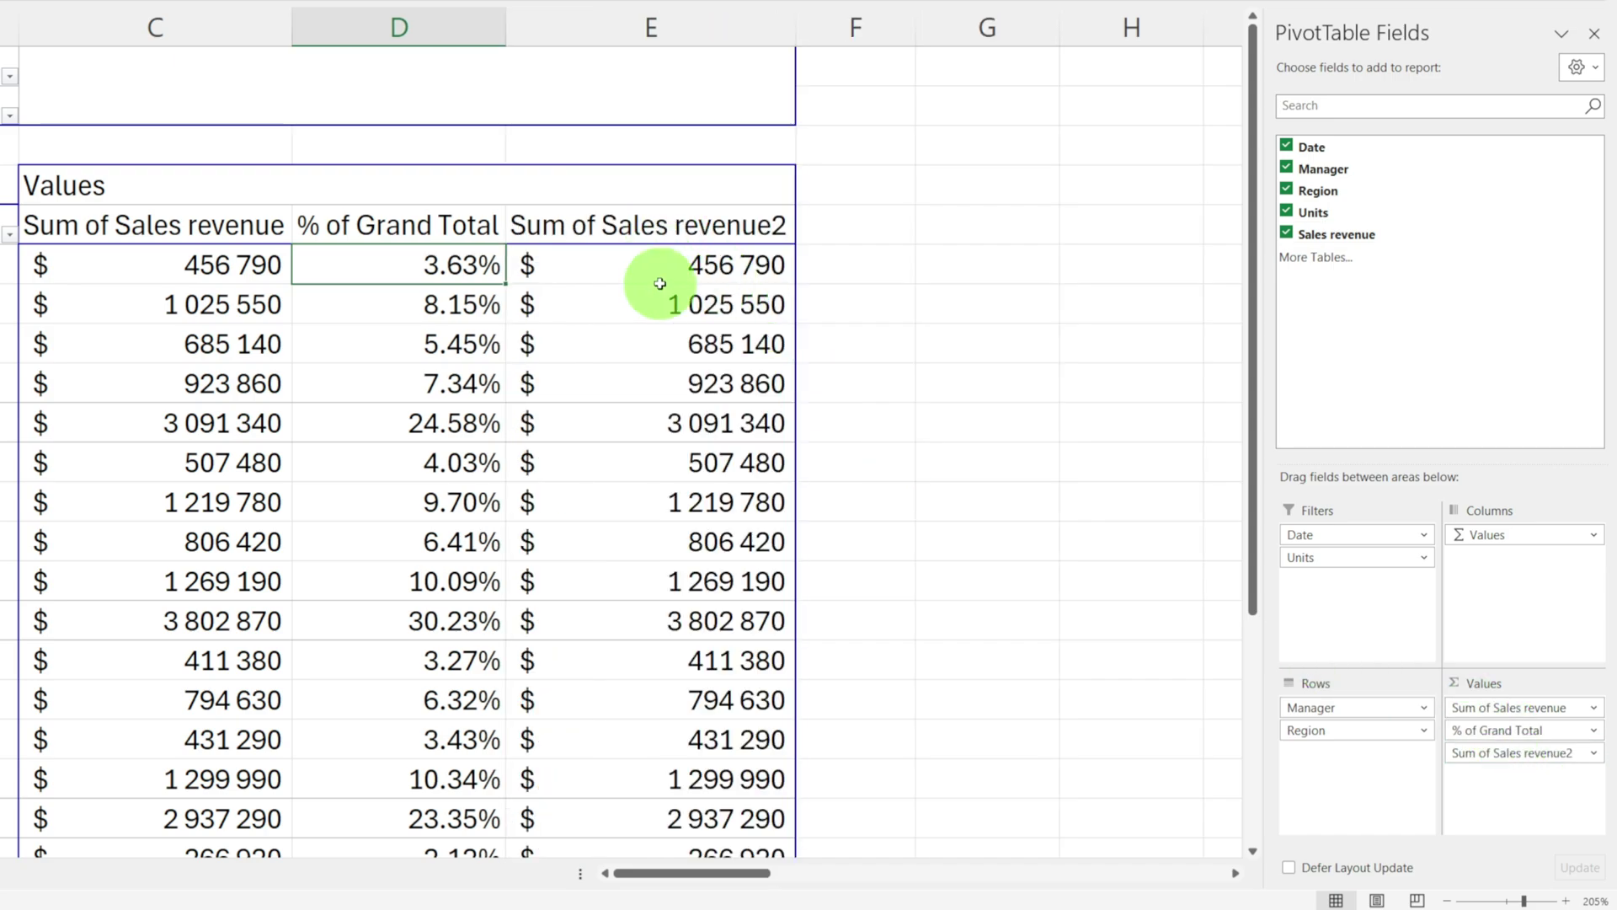
{"action": "left_click", "coordinate": [653, 257]}
{"action": "right_click", "coordinate": [672, 268]}
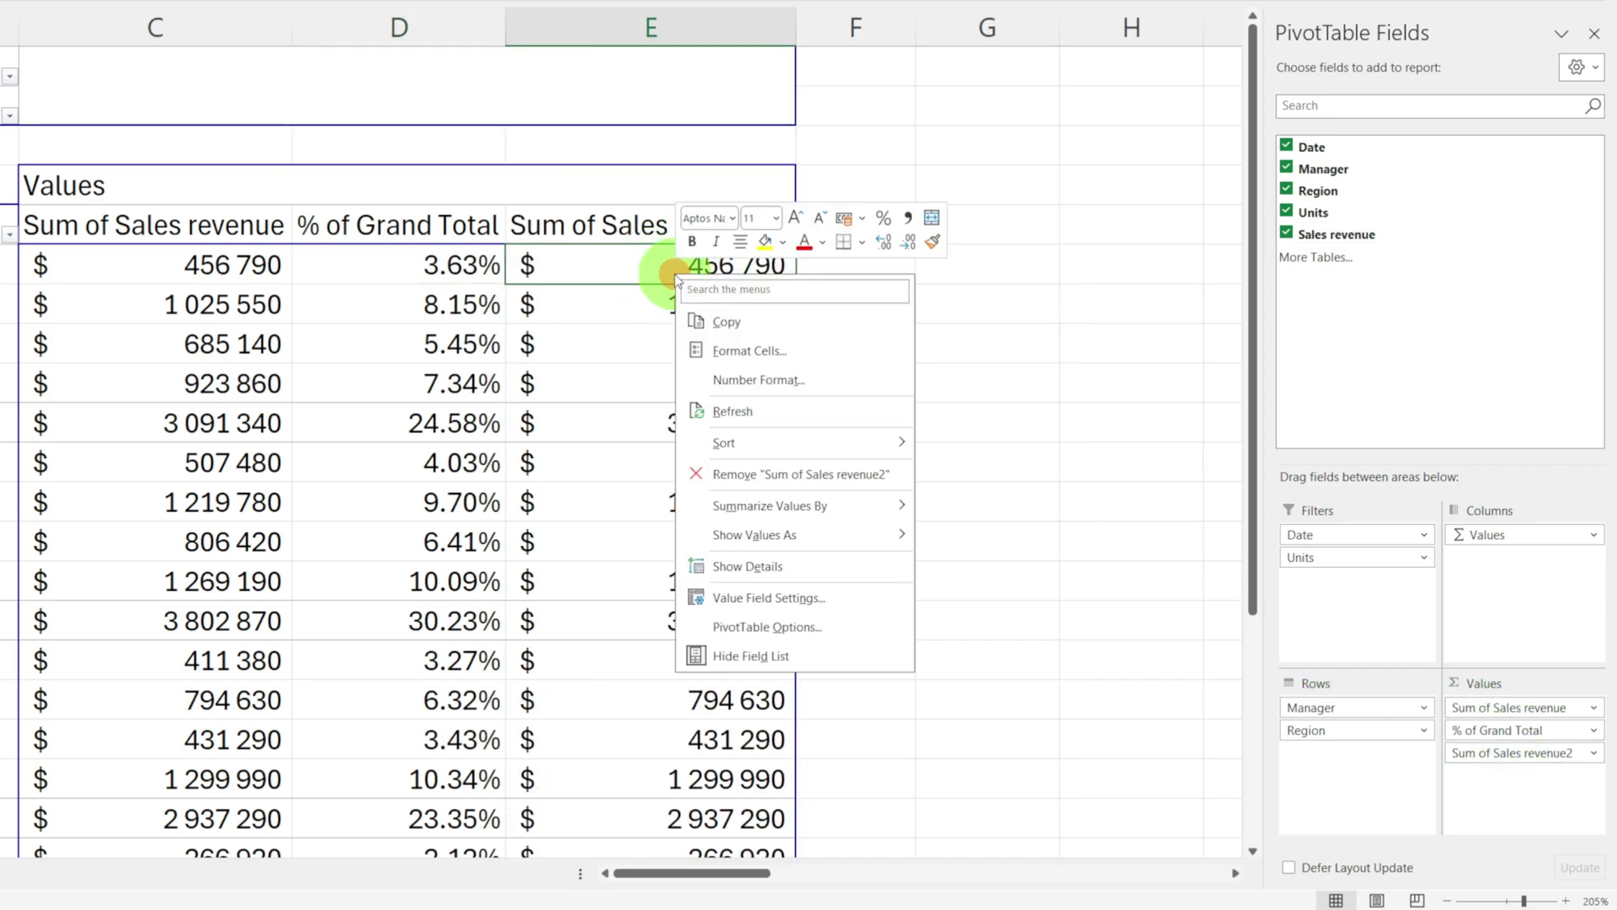
{"action": "mouse_move", "coordinate": [814, 537]}
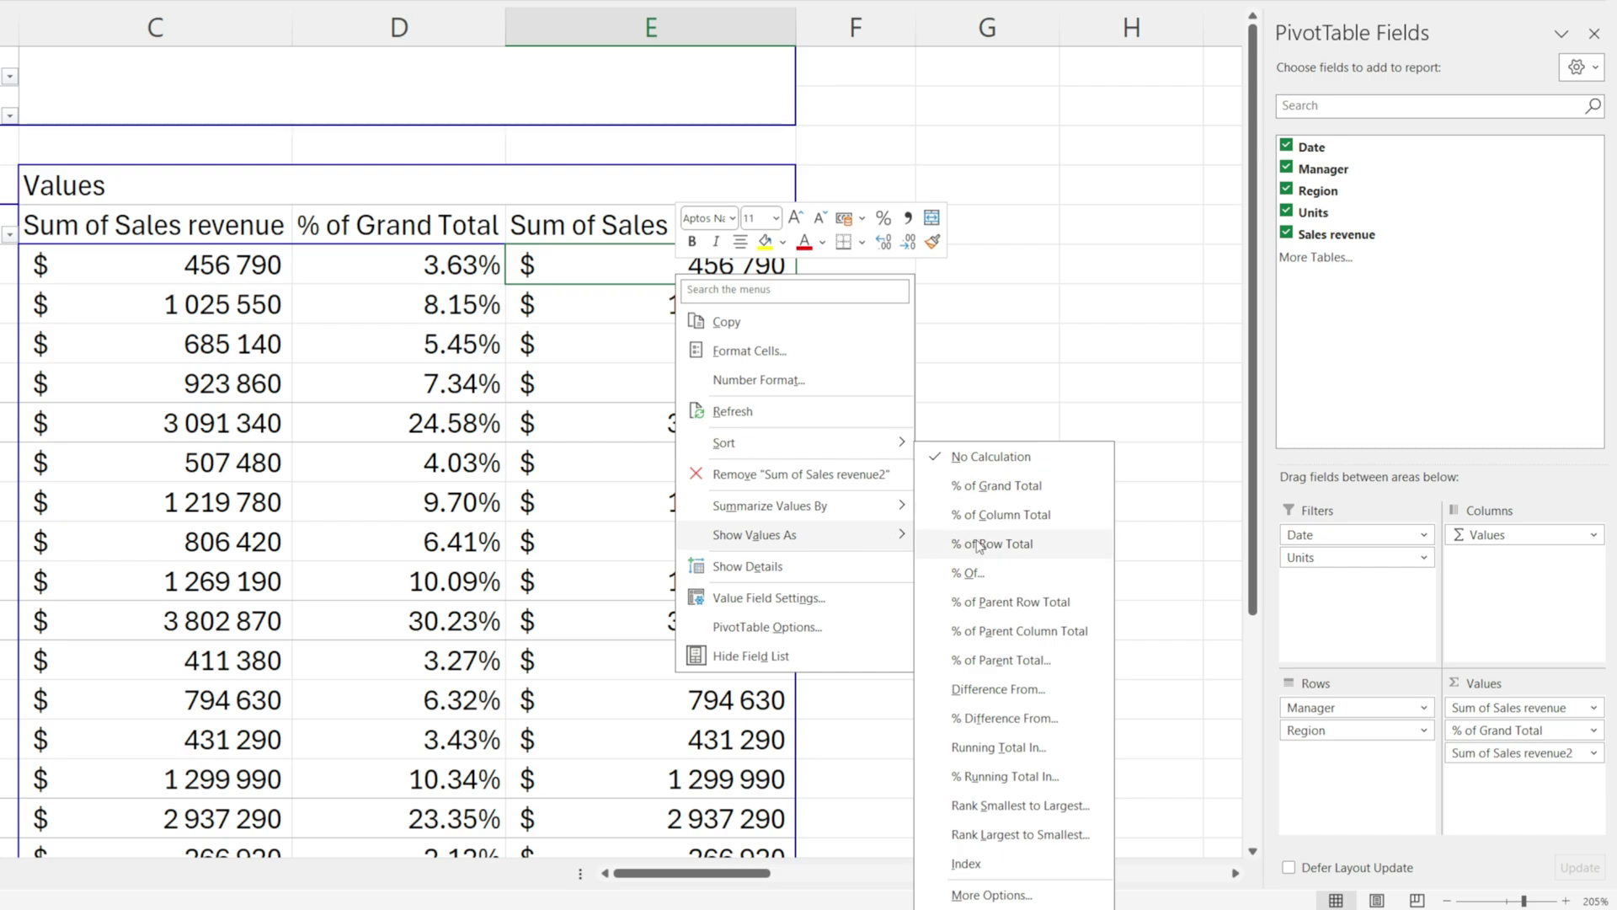
{"action": "left_click", "coordinate": [1009, 601]}
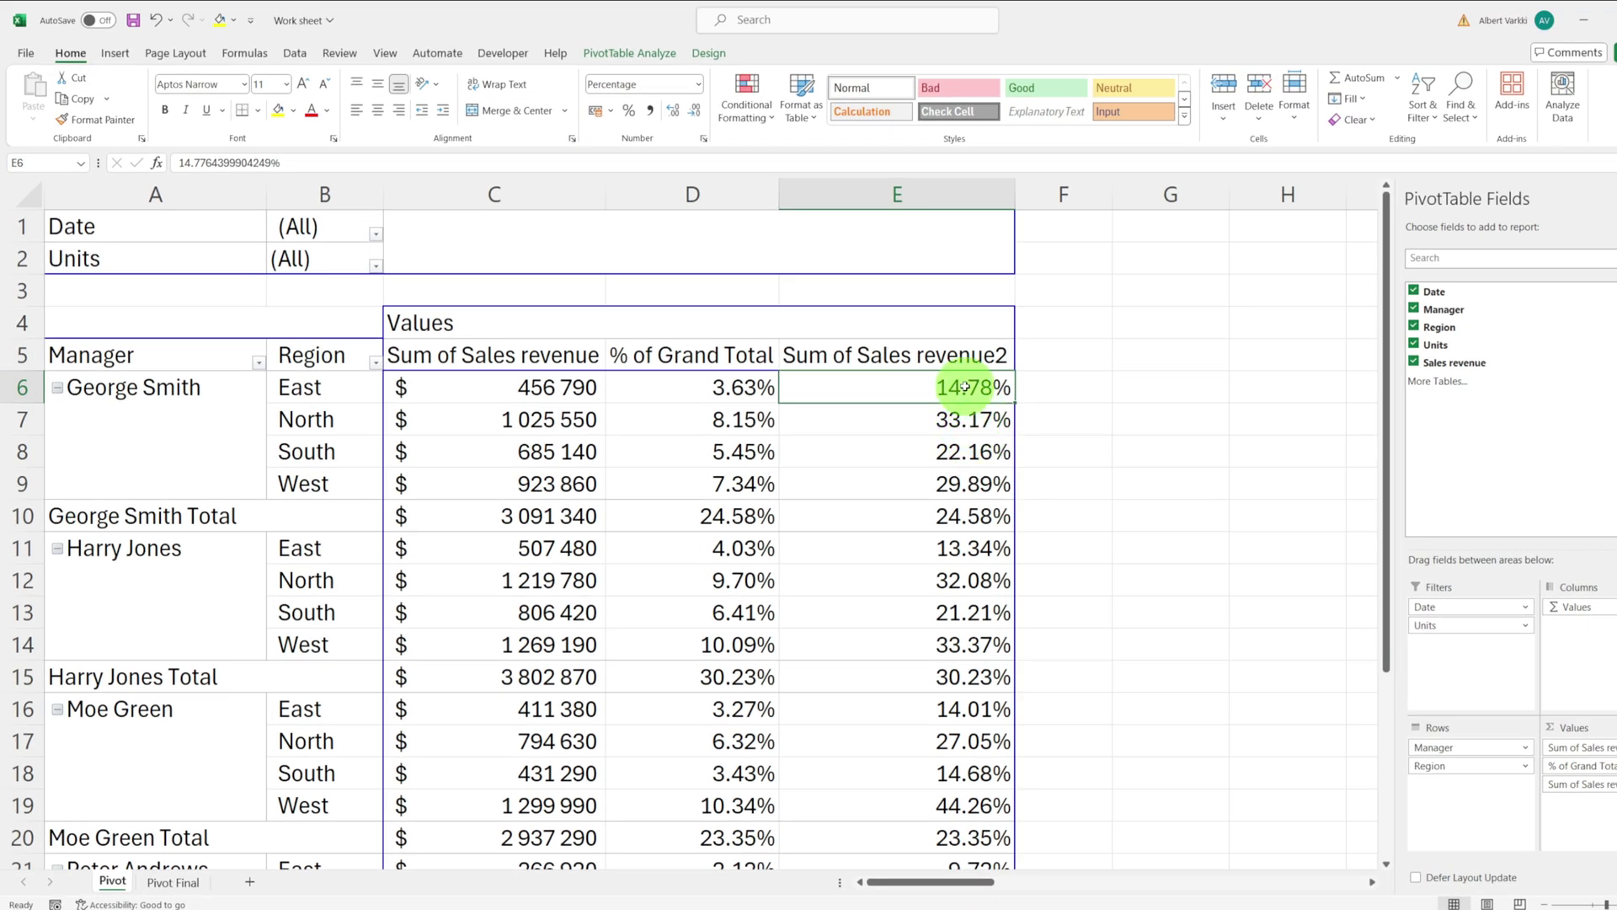
Rename the E5 header from Sum of Sales revenue2 to '% of parent row Total'
{"action": "mouse_move", "coordinate": [965, 386]}
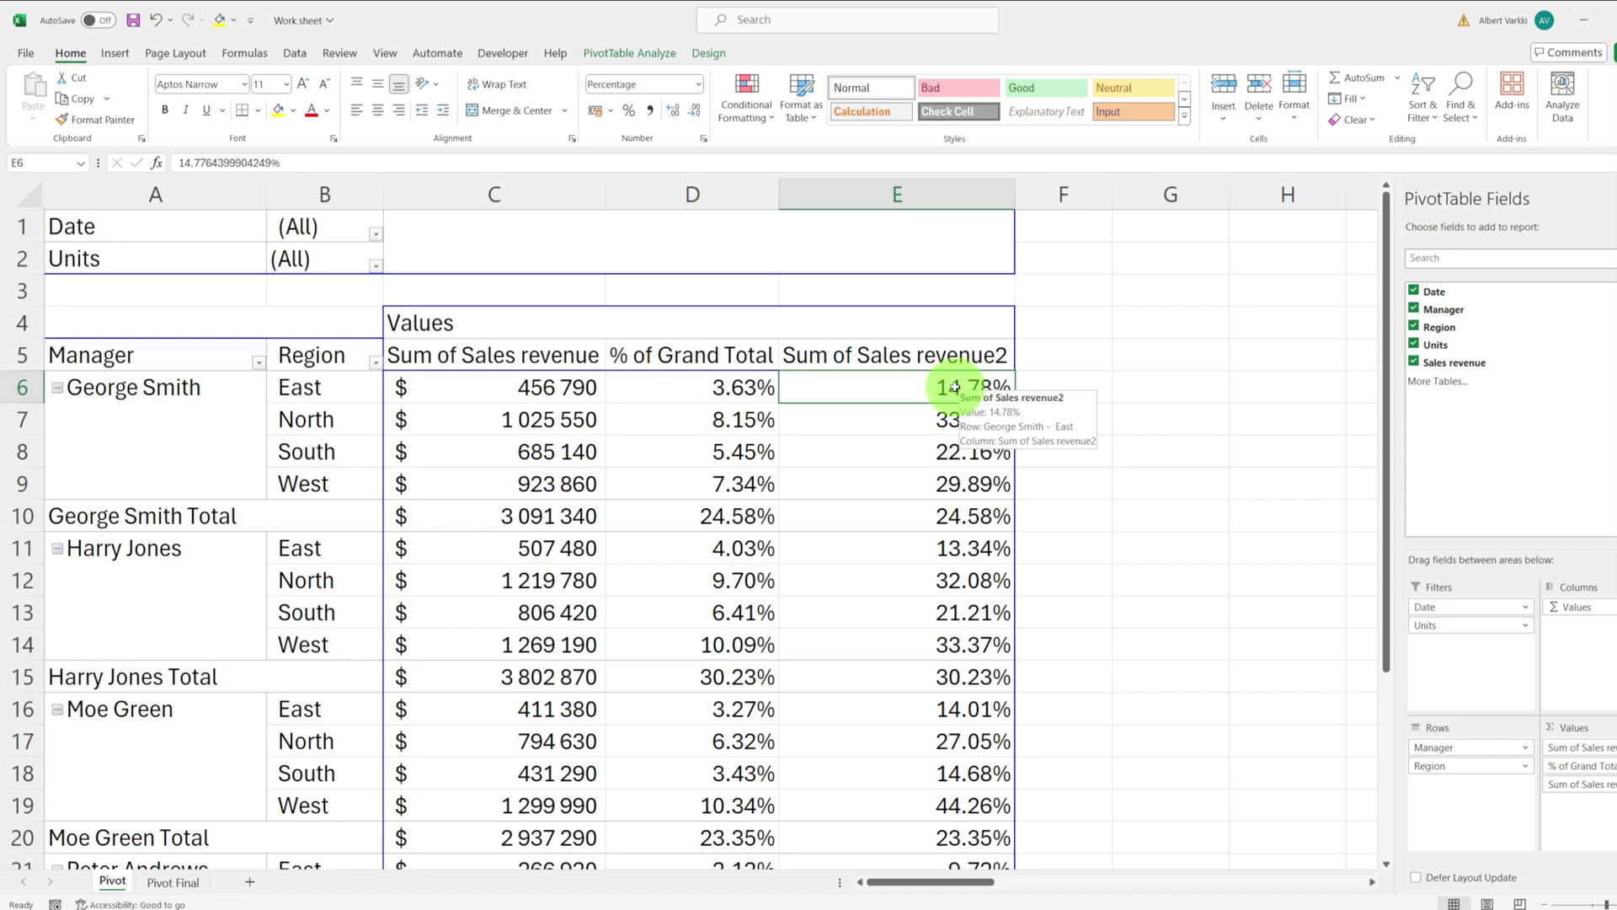
{"action": "left_click", "coordinate": [34, 383]}
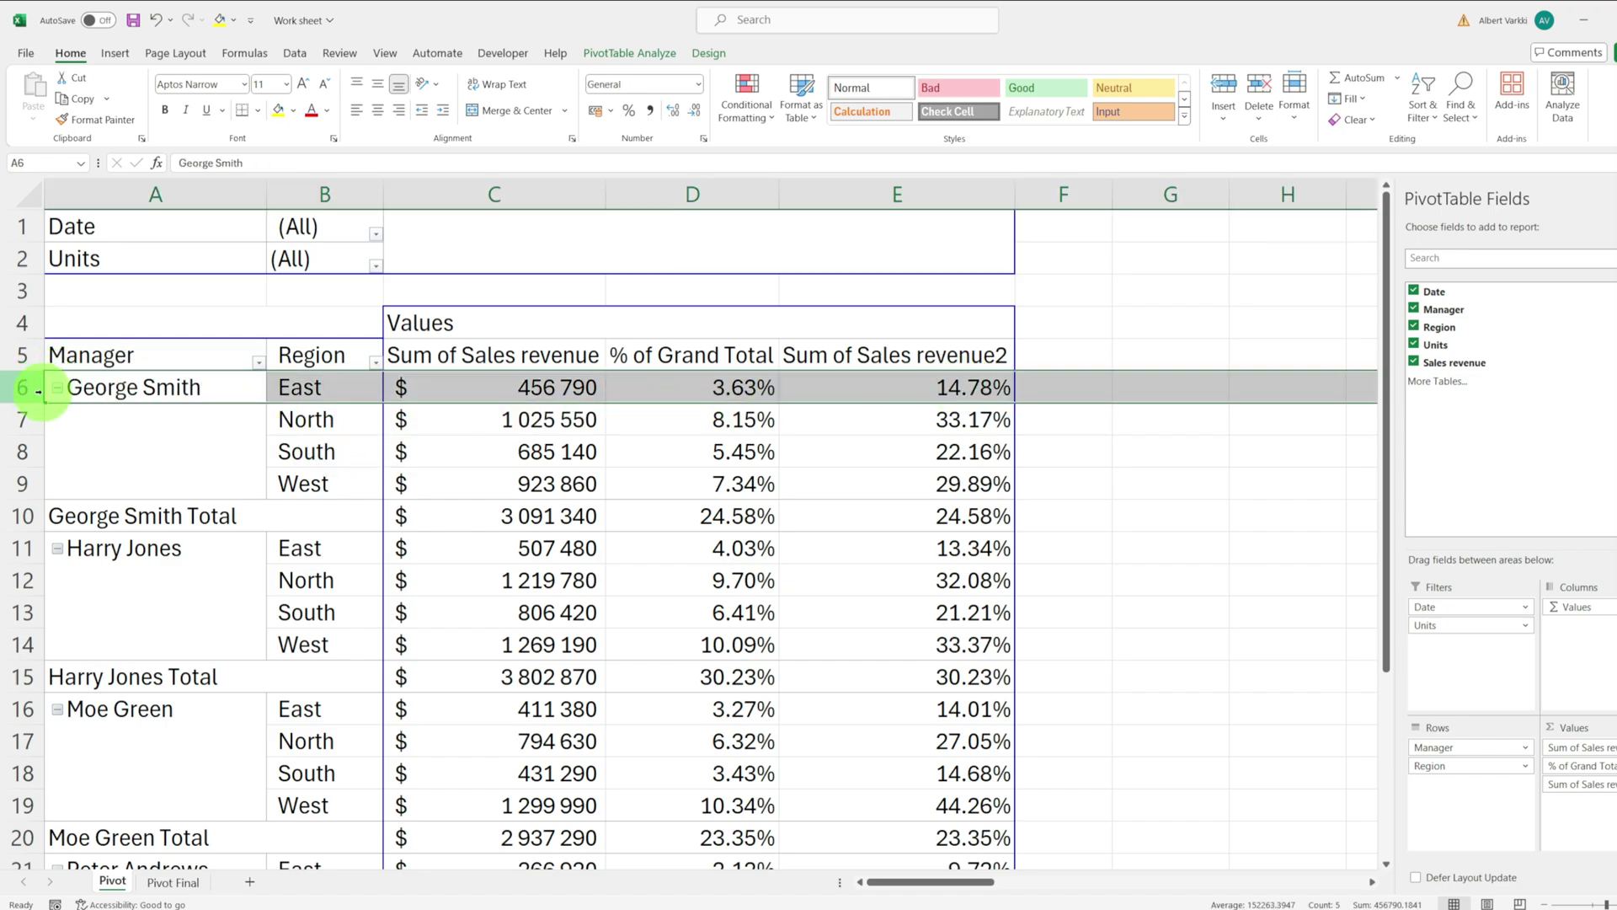
{"action": "left_click", "coordinate": [974, 389]}
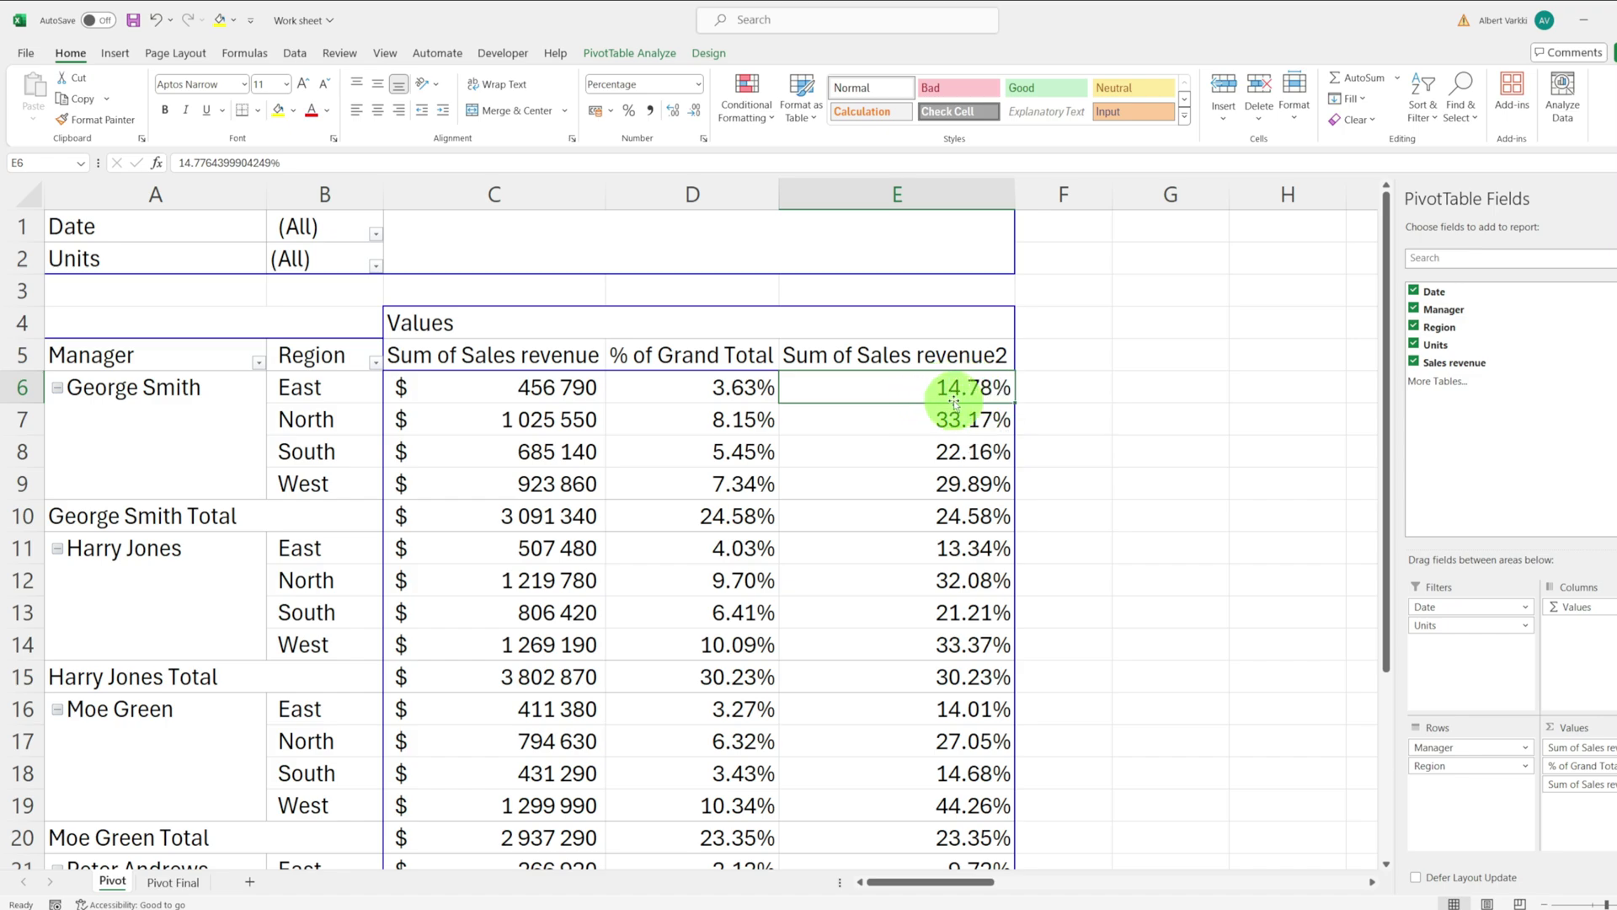
{"action": "mouse_move", "coordinate": [979, 388]}
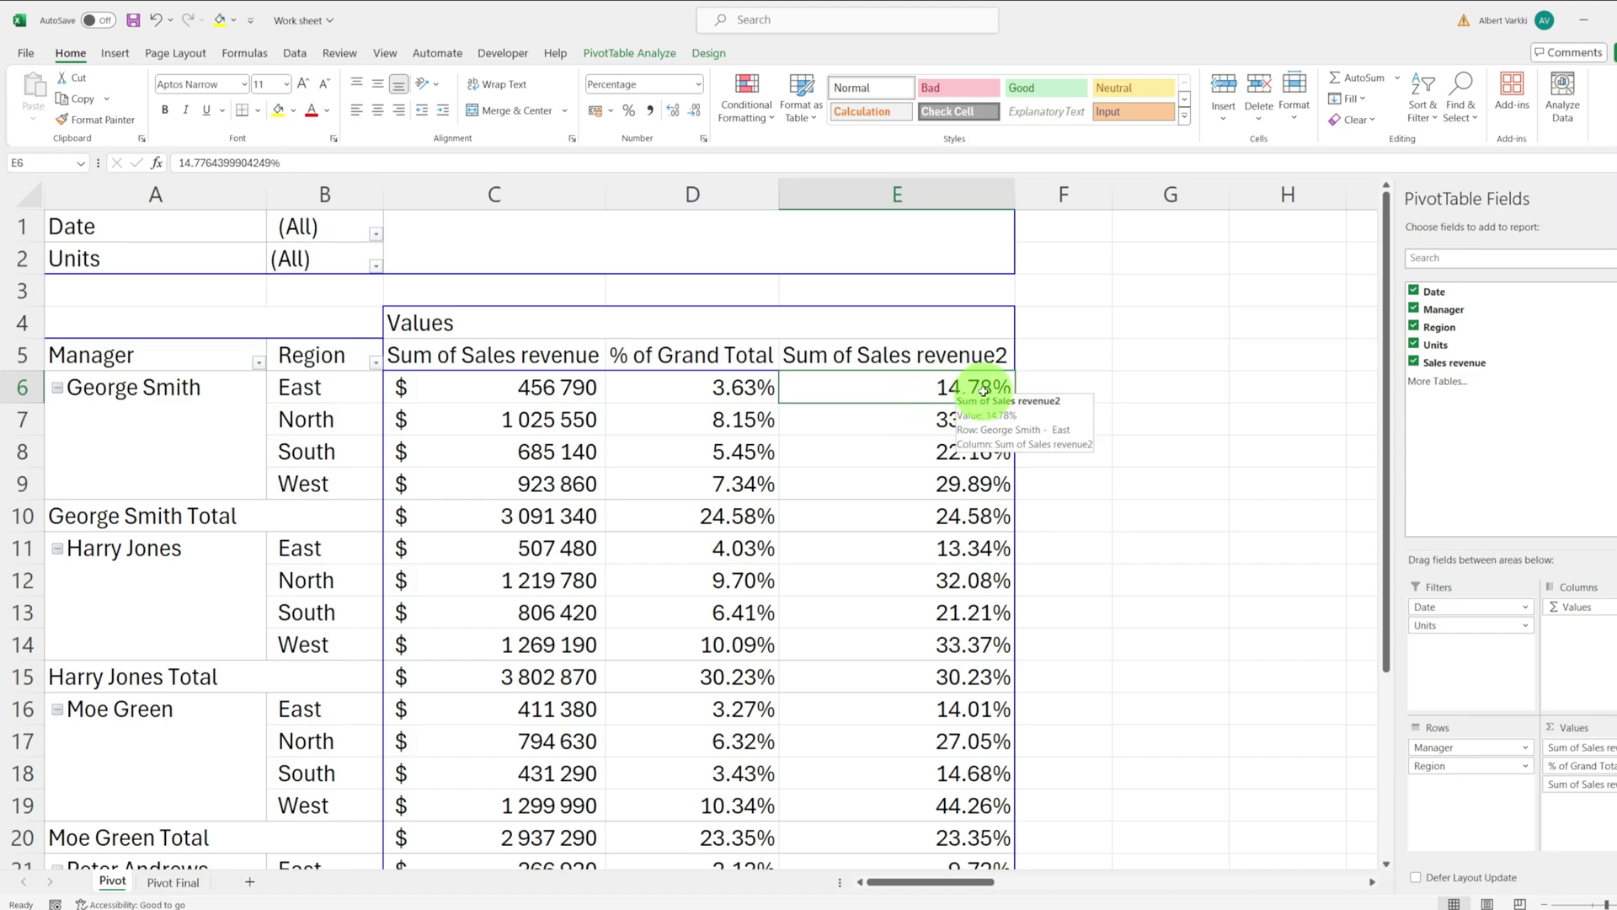
{"action": "left_click", "coordinate": [968, 354]}
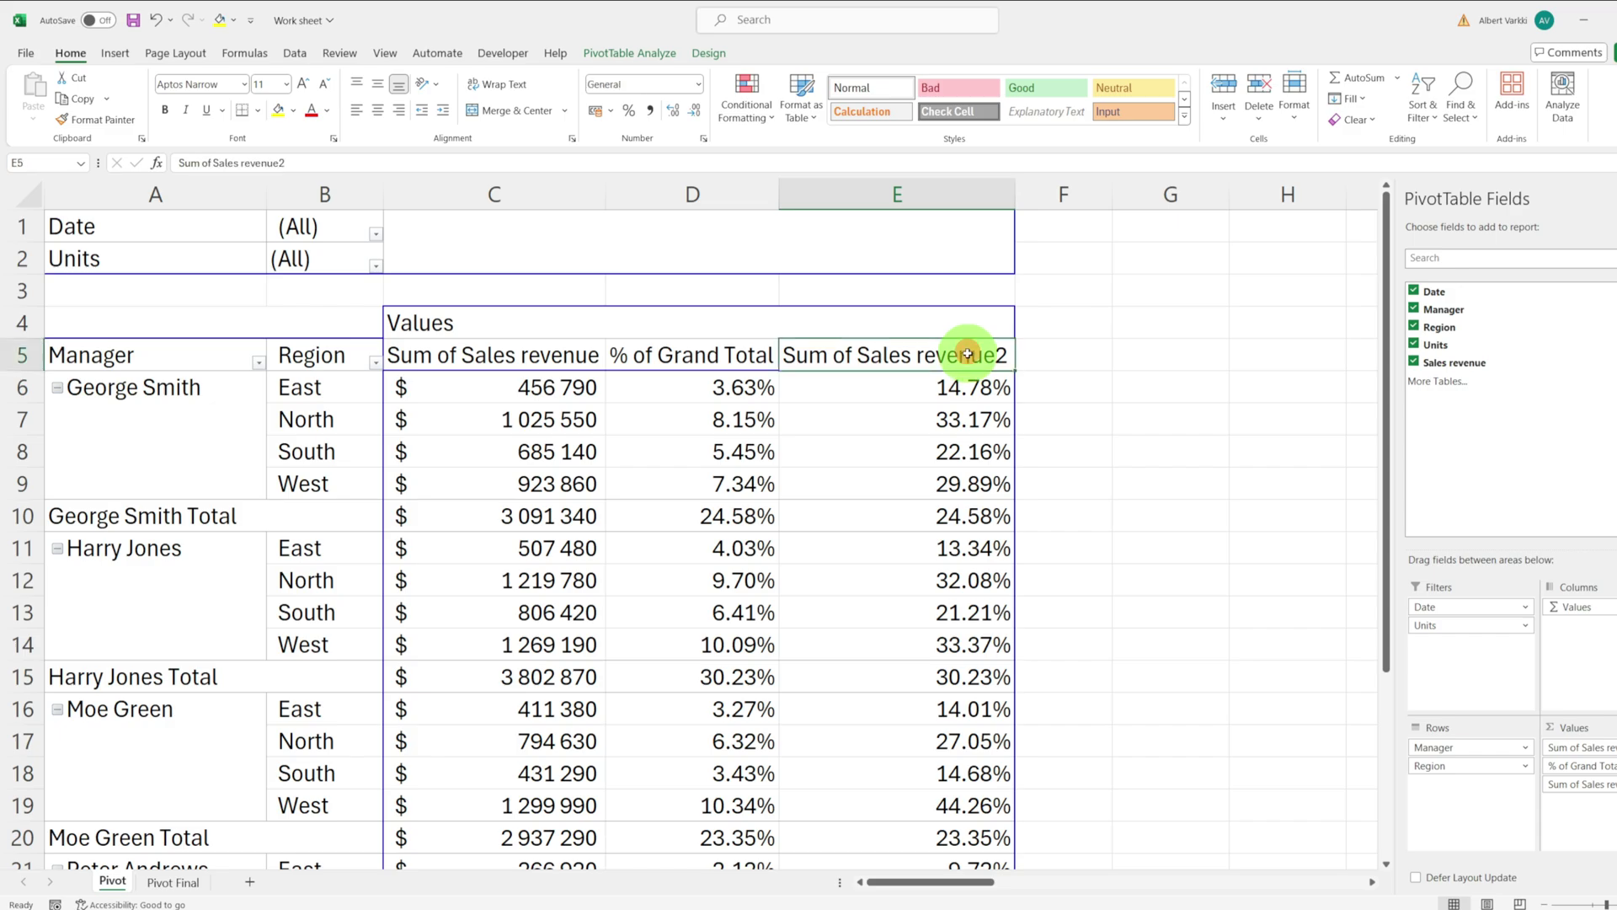
{"action": "type", "text": "% of pa"}
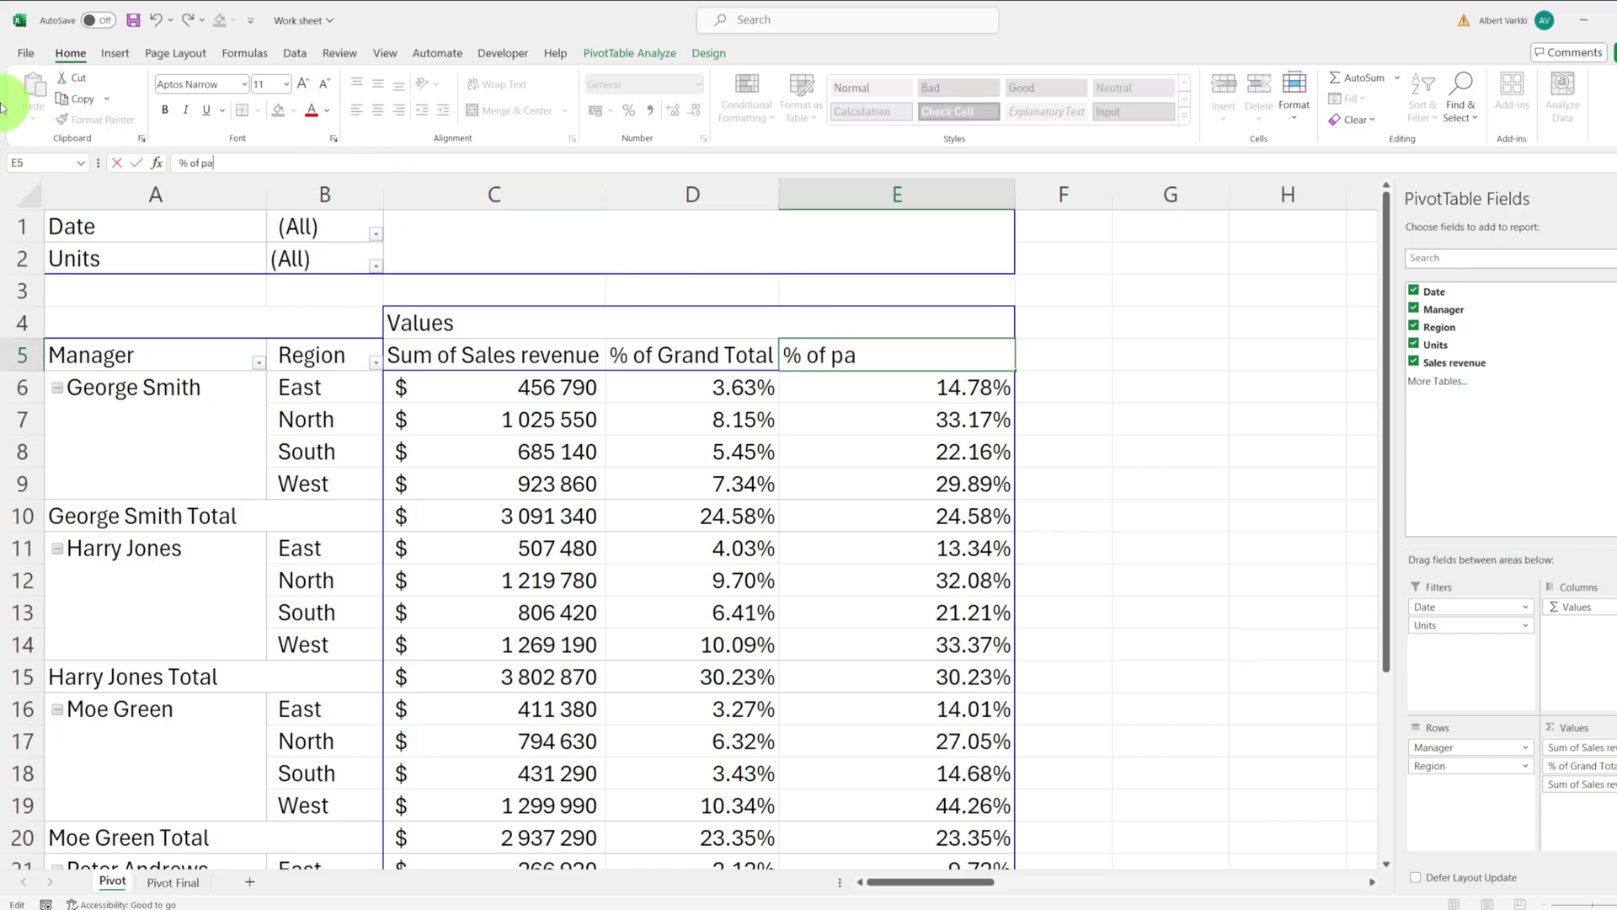
{"action": "type", "text": "rent row Total"}
{"action": "key", "text": "Return"}
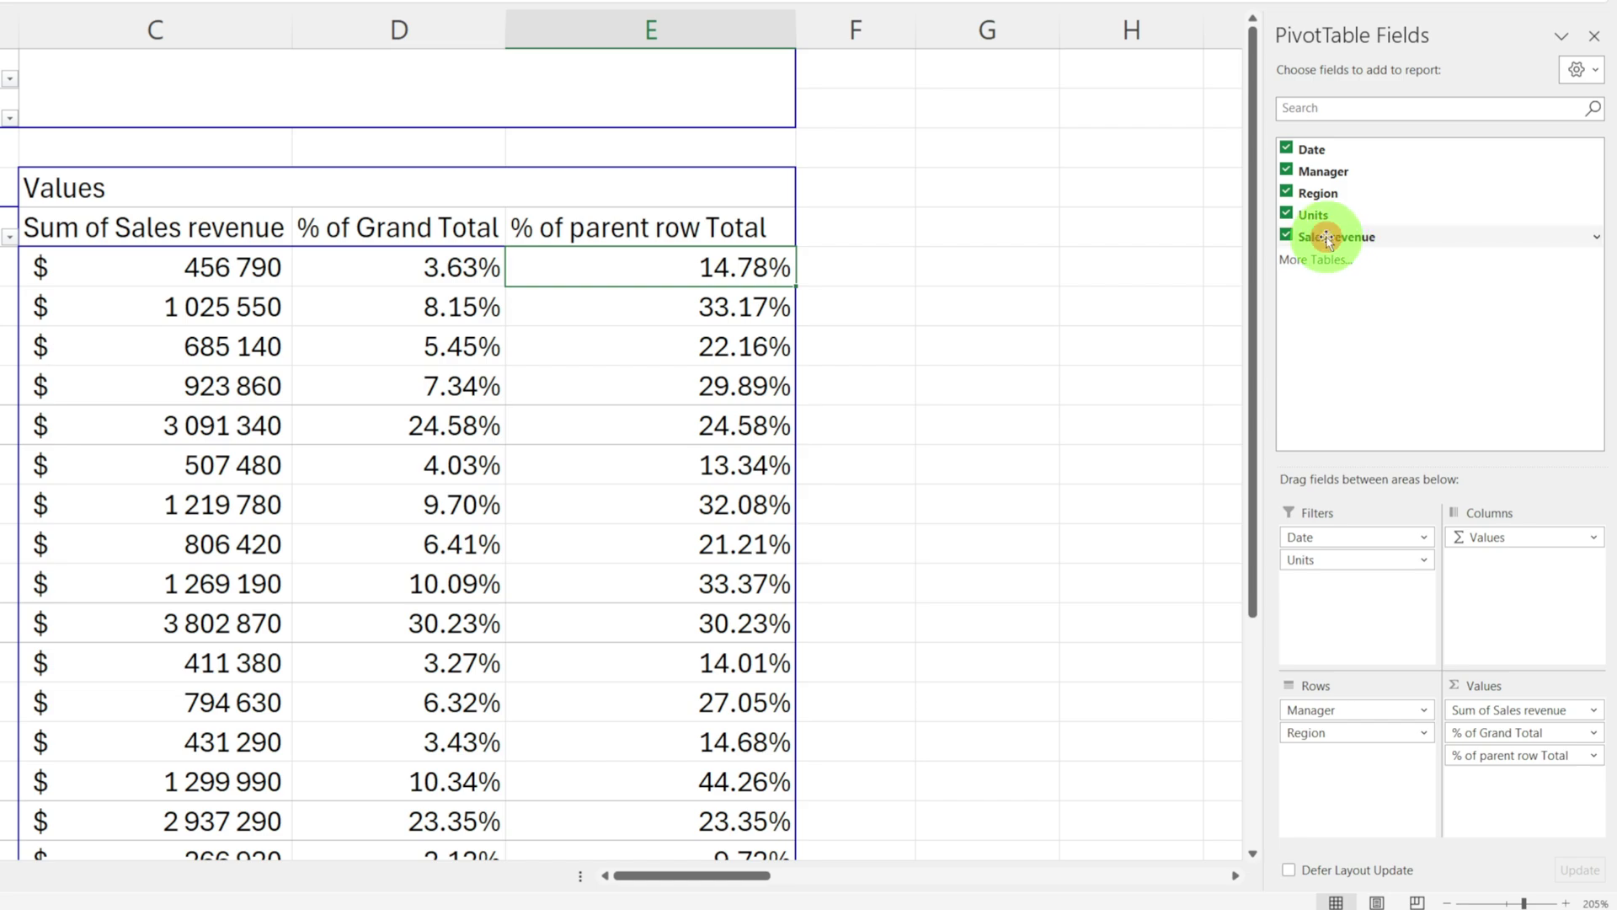
Add a fourth Sales revenue value ranked Largest to Smallest with Region as base field
{"action": "left_click_drag", "start_coordinate": [1321, 235], "coordinate": [1485, 776]}
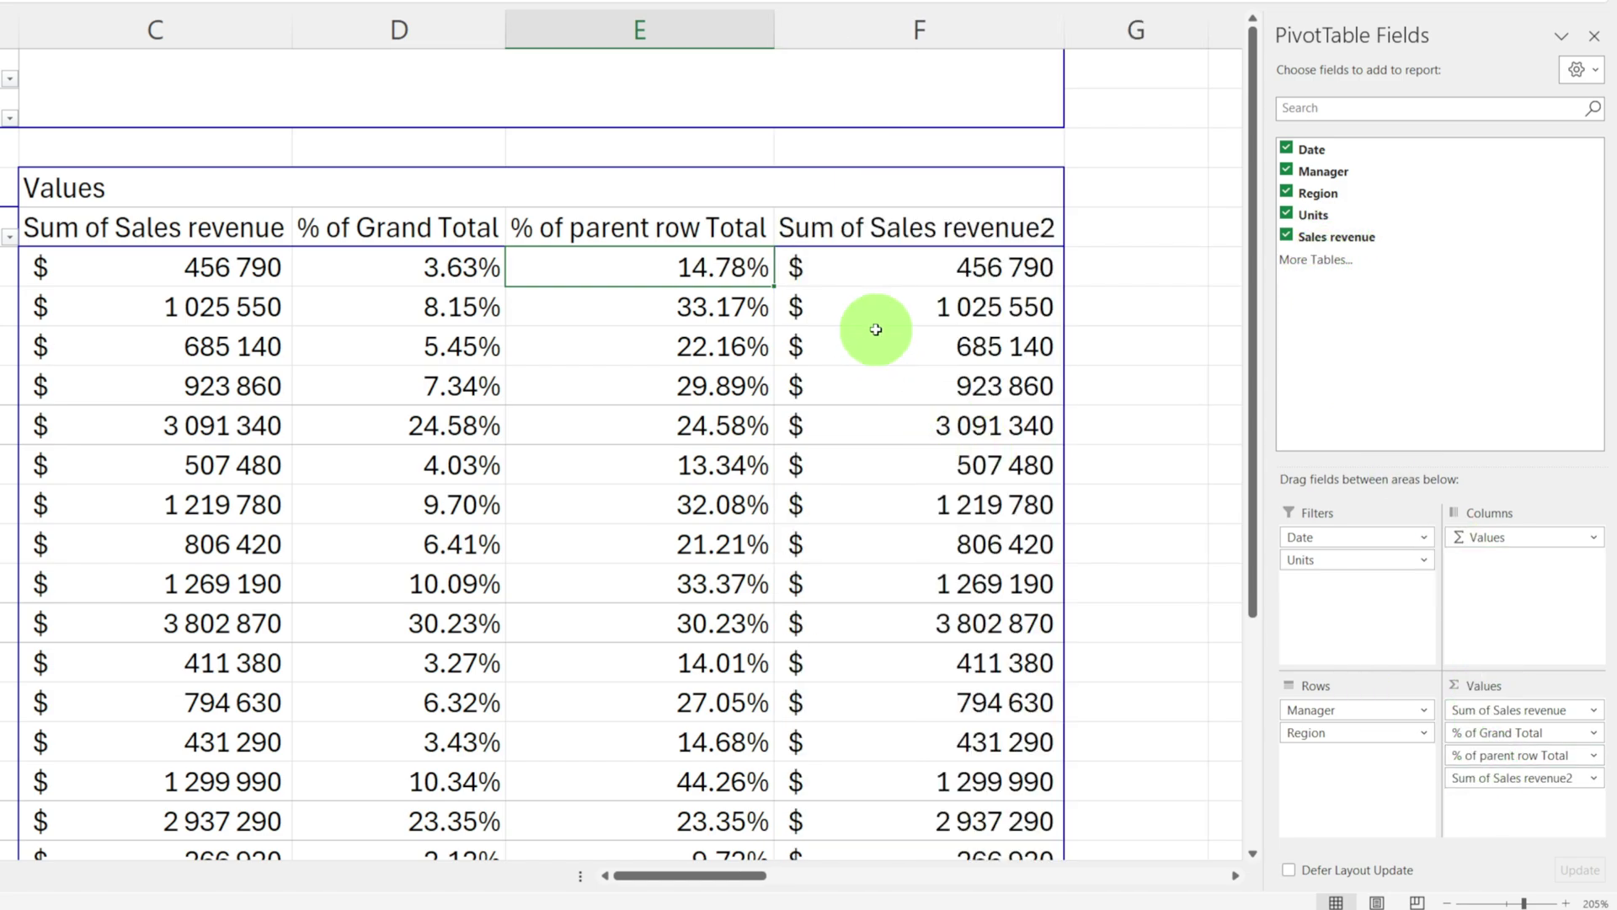
{"action": "right_click", "coordinate": [918, 274]}
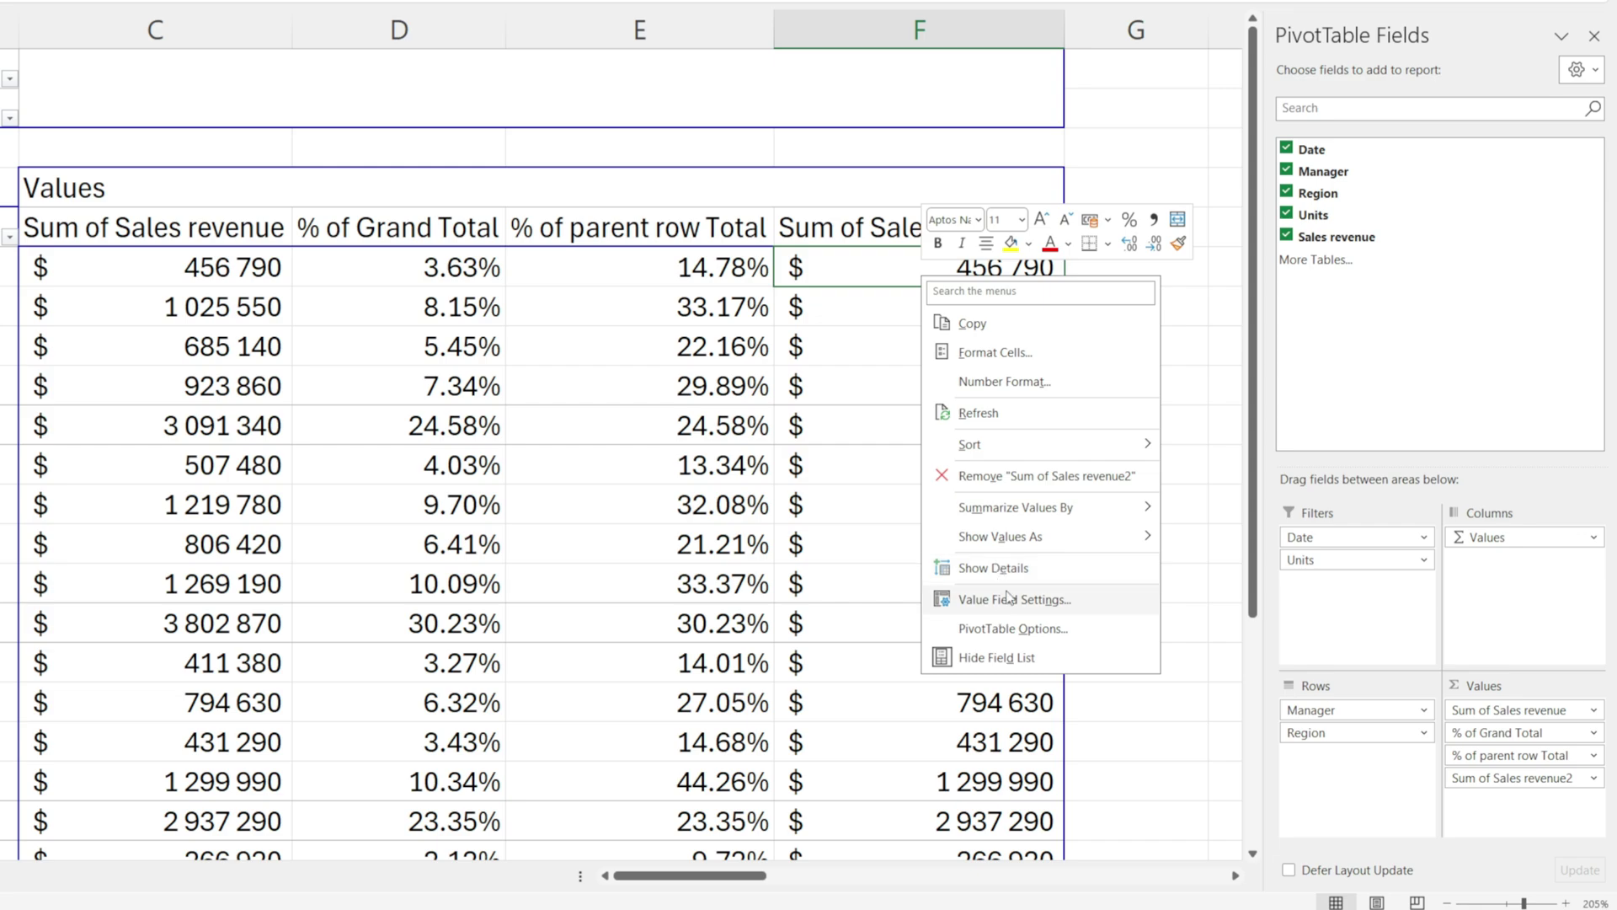
{"action": "mouse_move", "coordinate": [1035, 538]}
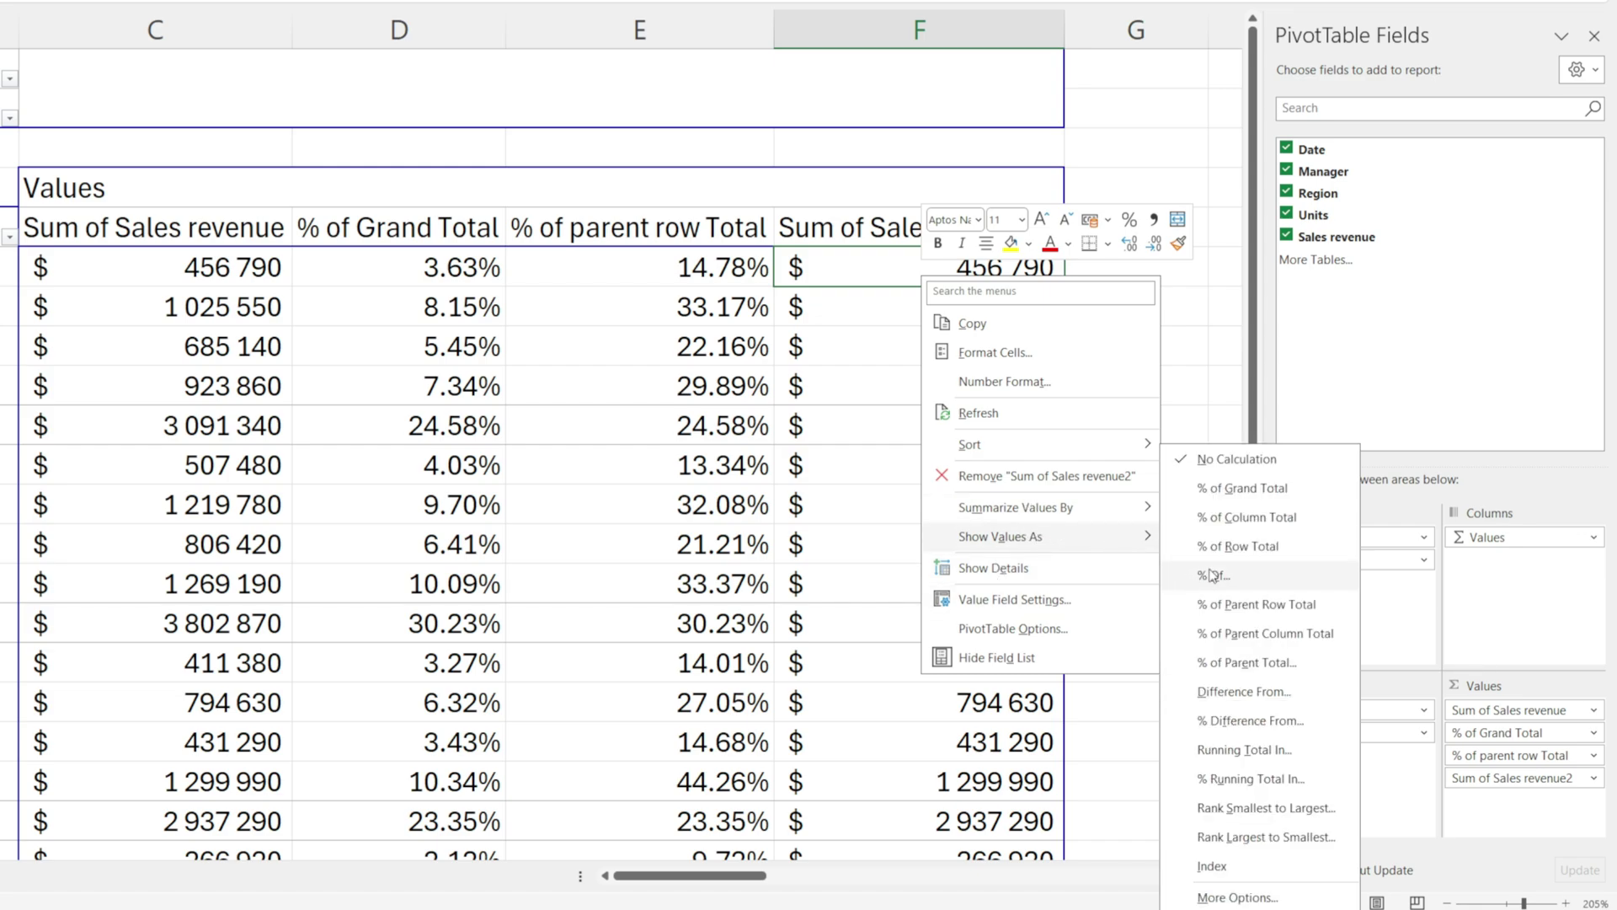
{"action": "left_click", "coordinate": [1267, 836]}
{"action": "left_click", "coordinate": [816, 215]}
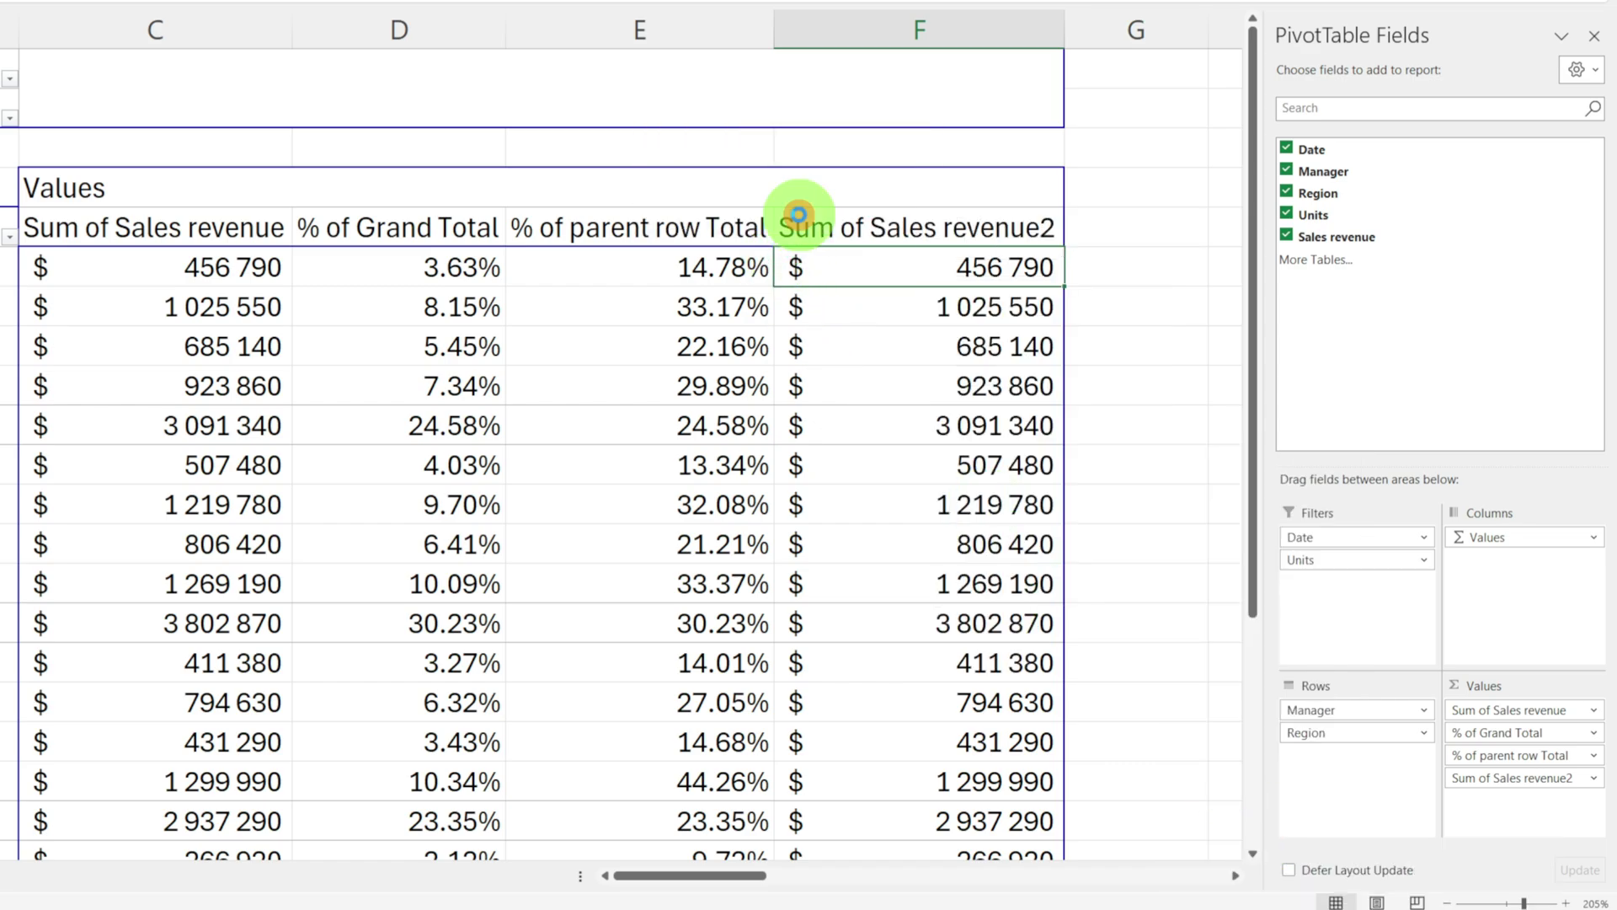
{"action": "left_click", "coordinate": [866, 72]}
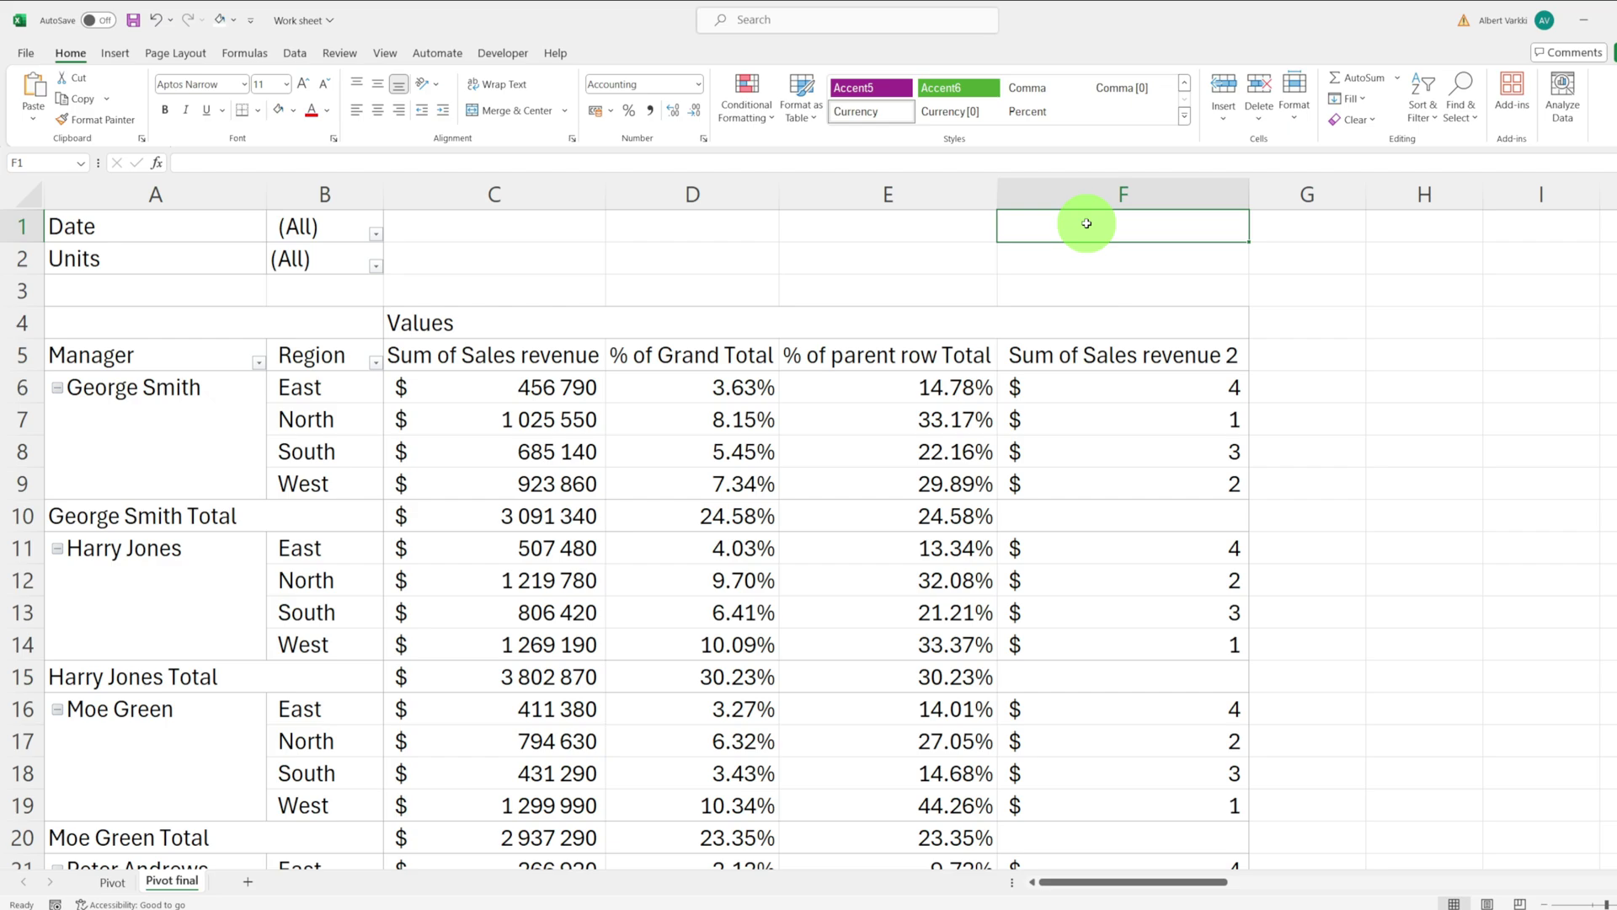
Format column F as plain whole numbers with no dollar signs or decimals
{"action": "left_click", "coordinate": [1138, 200]}
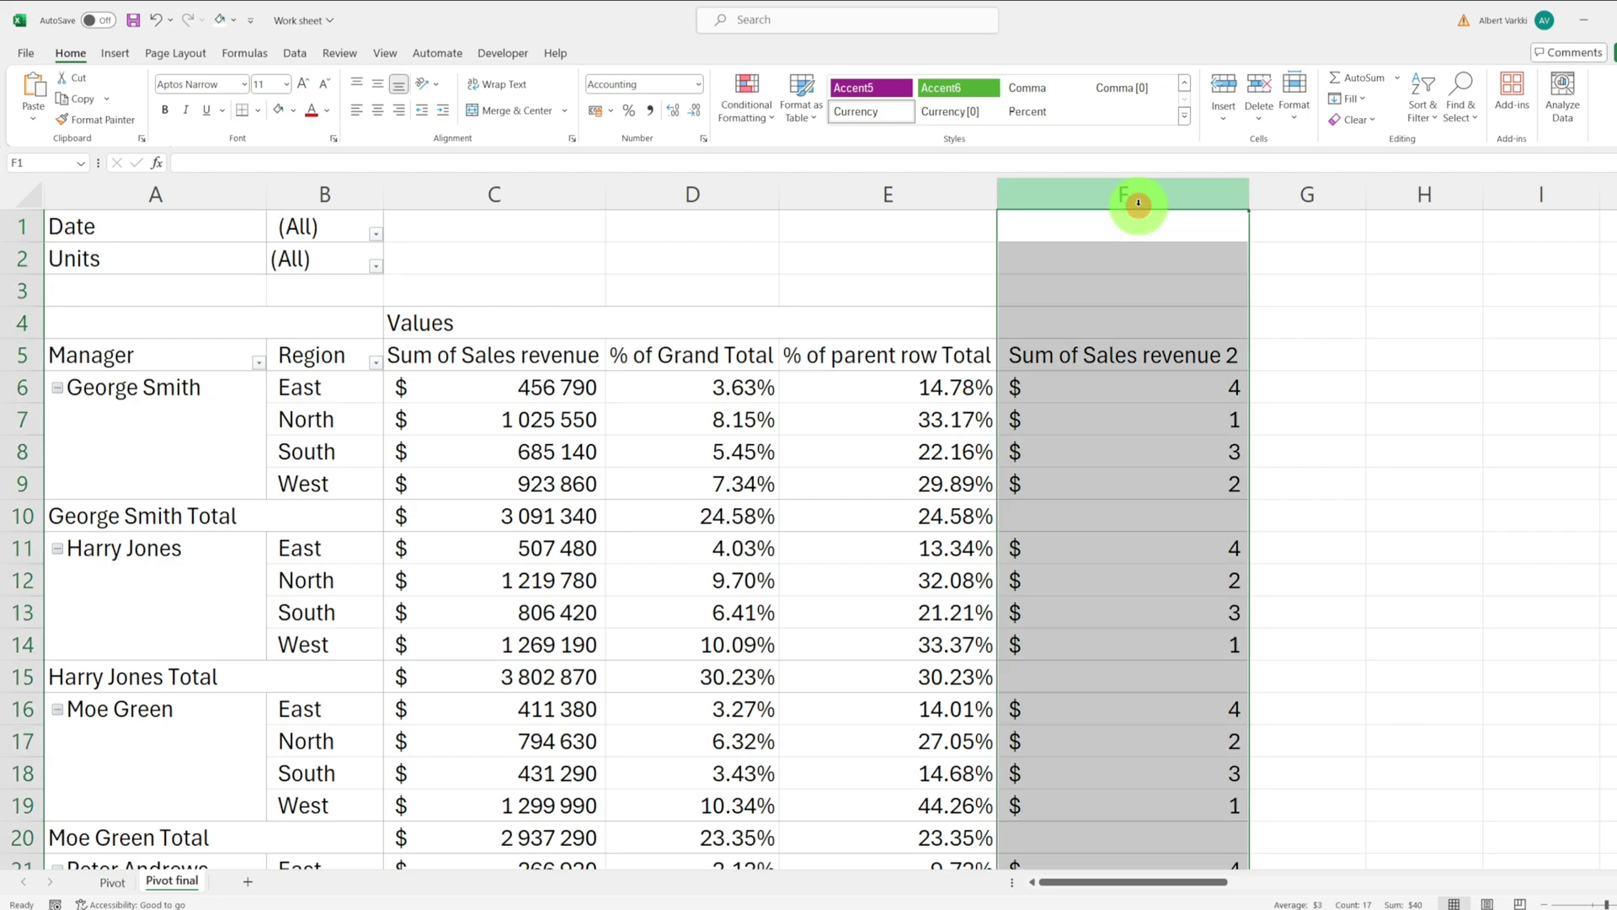
{"action": "key", "text": "ctrl+shift+1"}
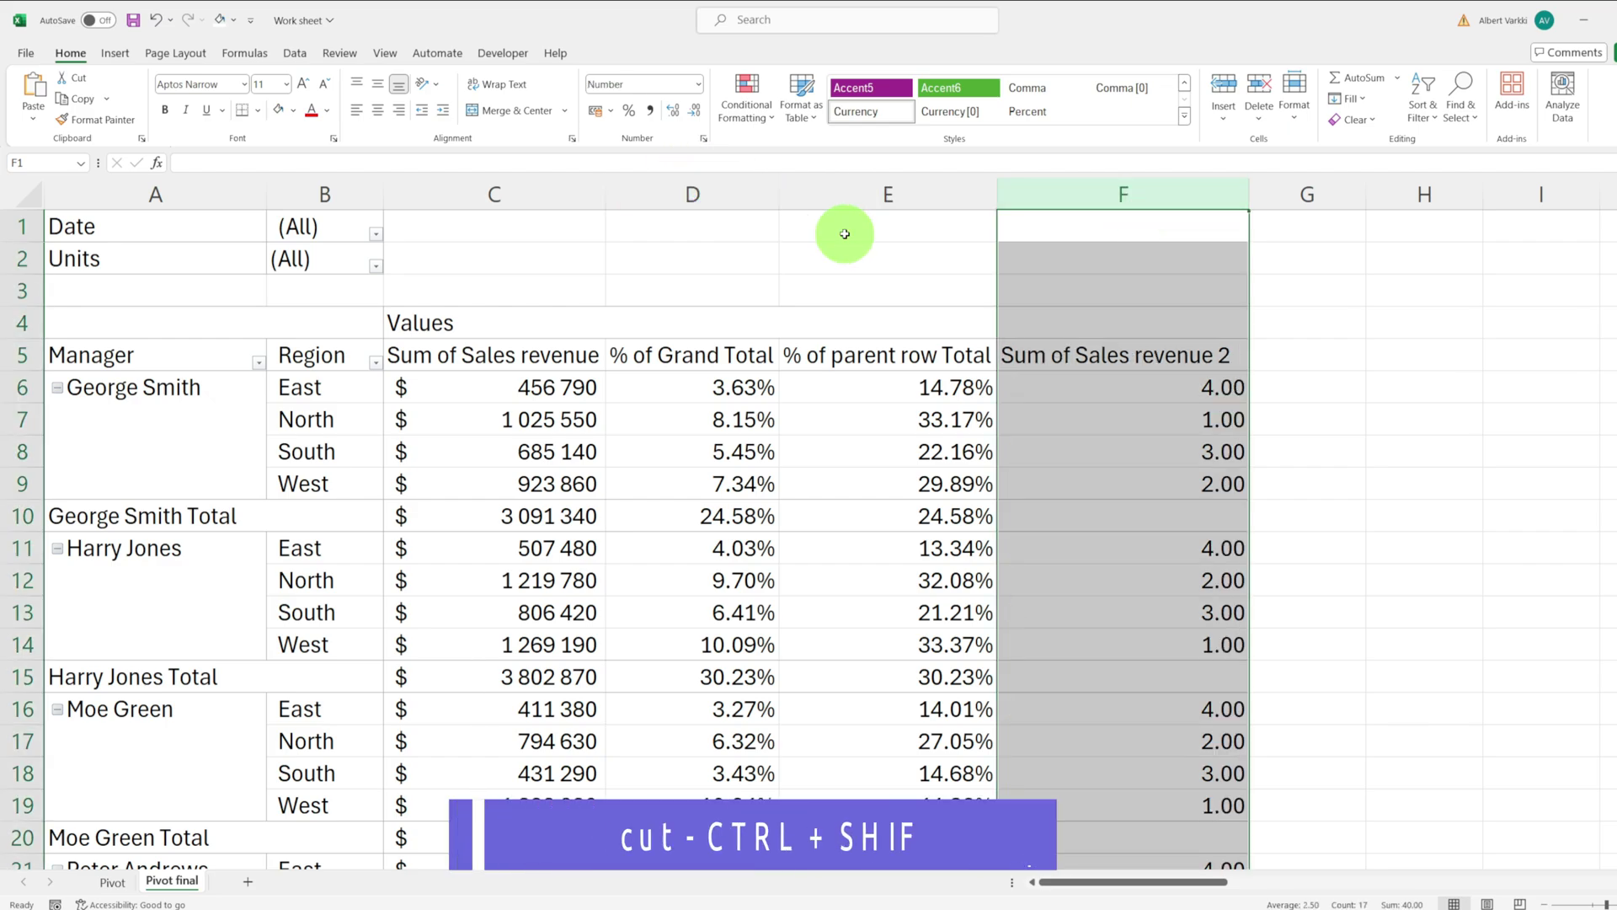
{"action": "left_click", "coordinate": [695, 113]}
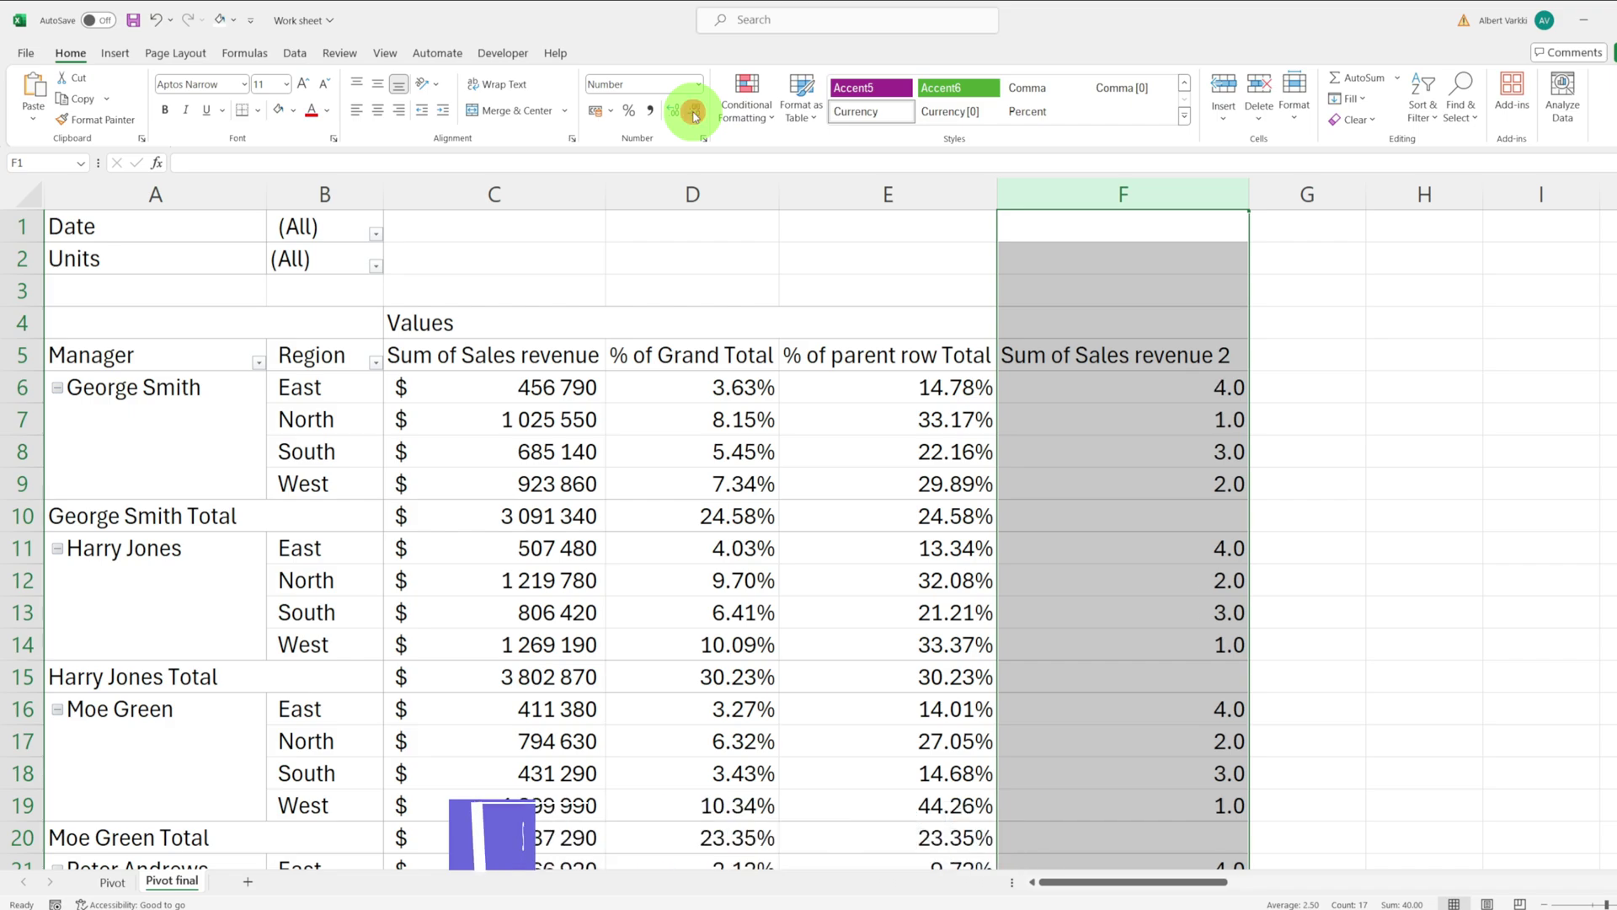
{"action": "left_click", "coordinate": [696, 113]}
Rename the F5 header to 'Rank' and fit column F's width to its contents
{"action": "left_click", "coordinate": [1085, 359]}
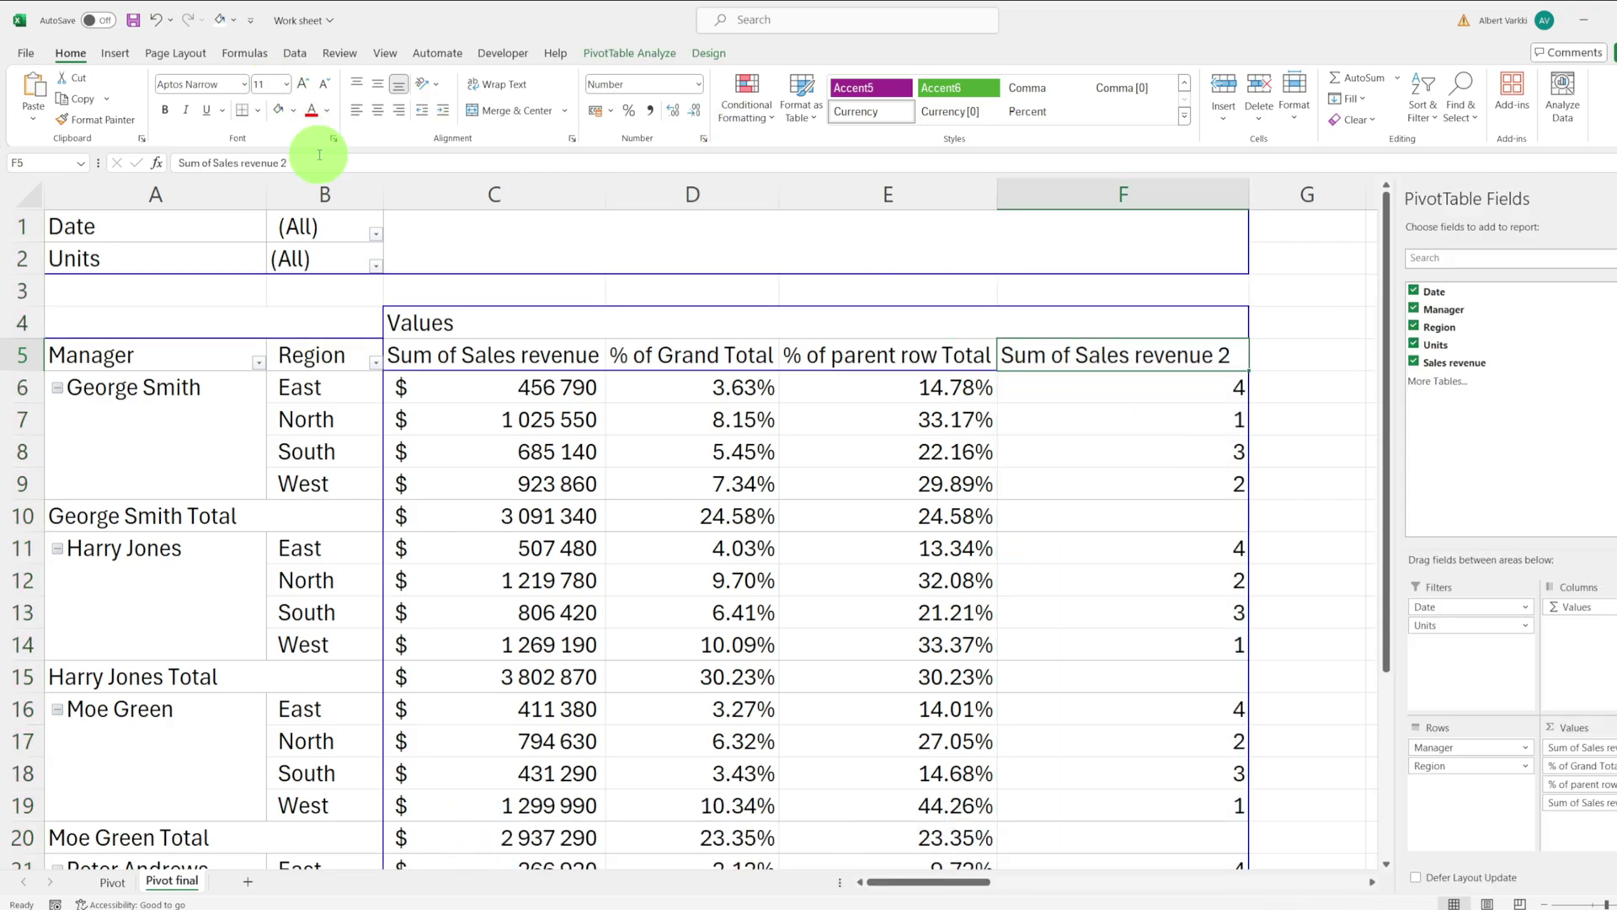
{"action": "type", "text": "Rank"}
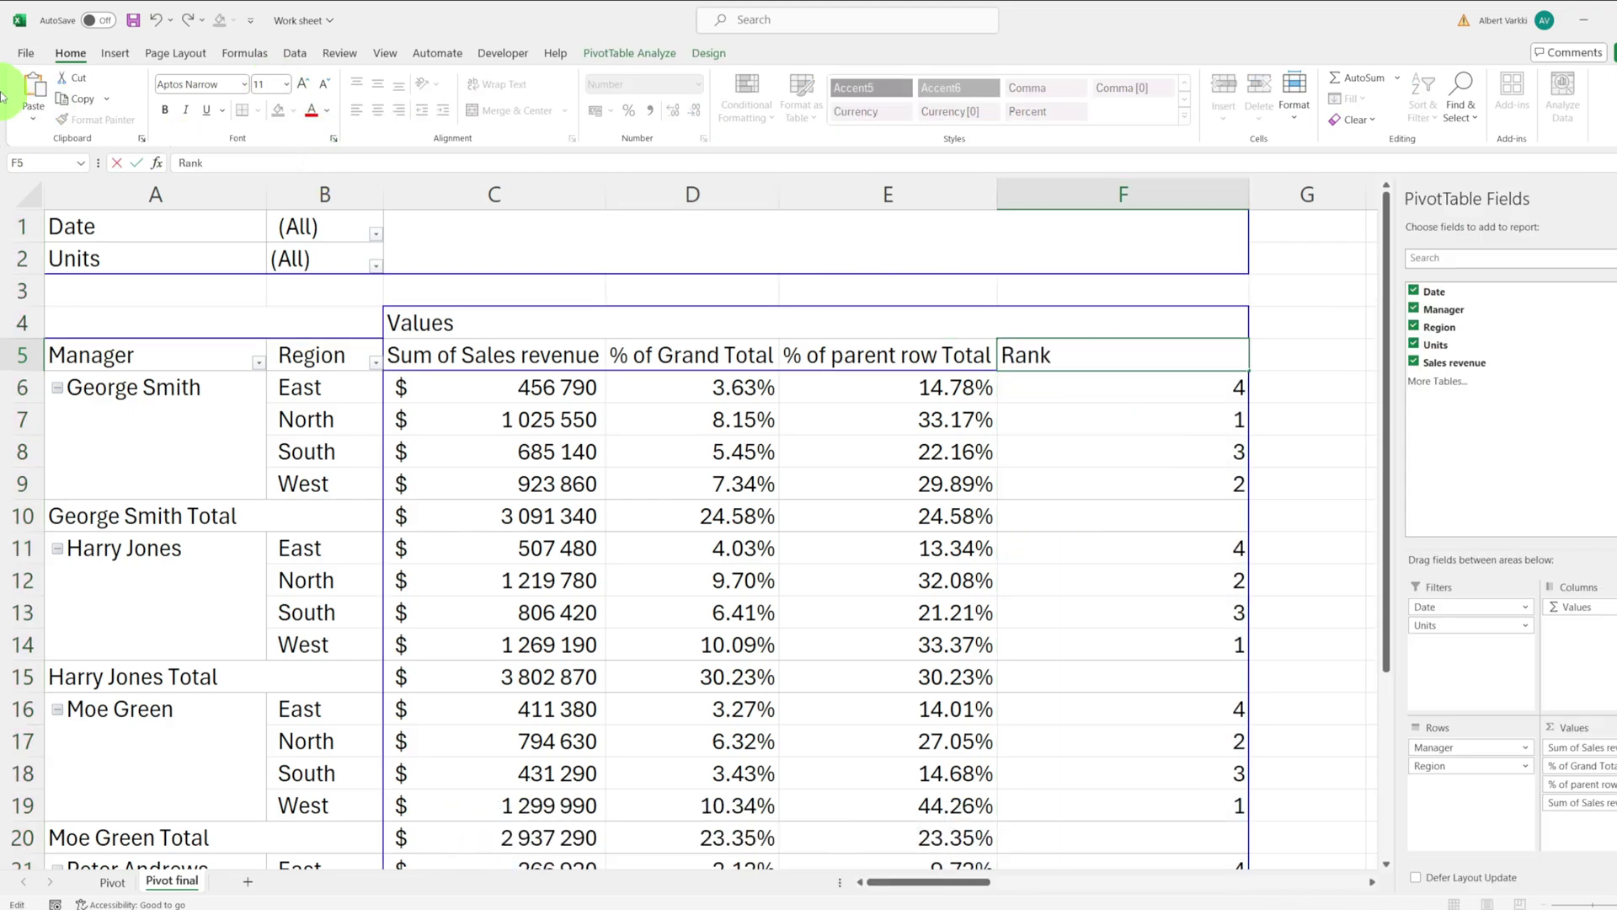
{"action": "key", "text": "Return"}
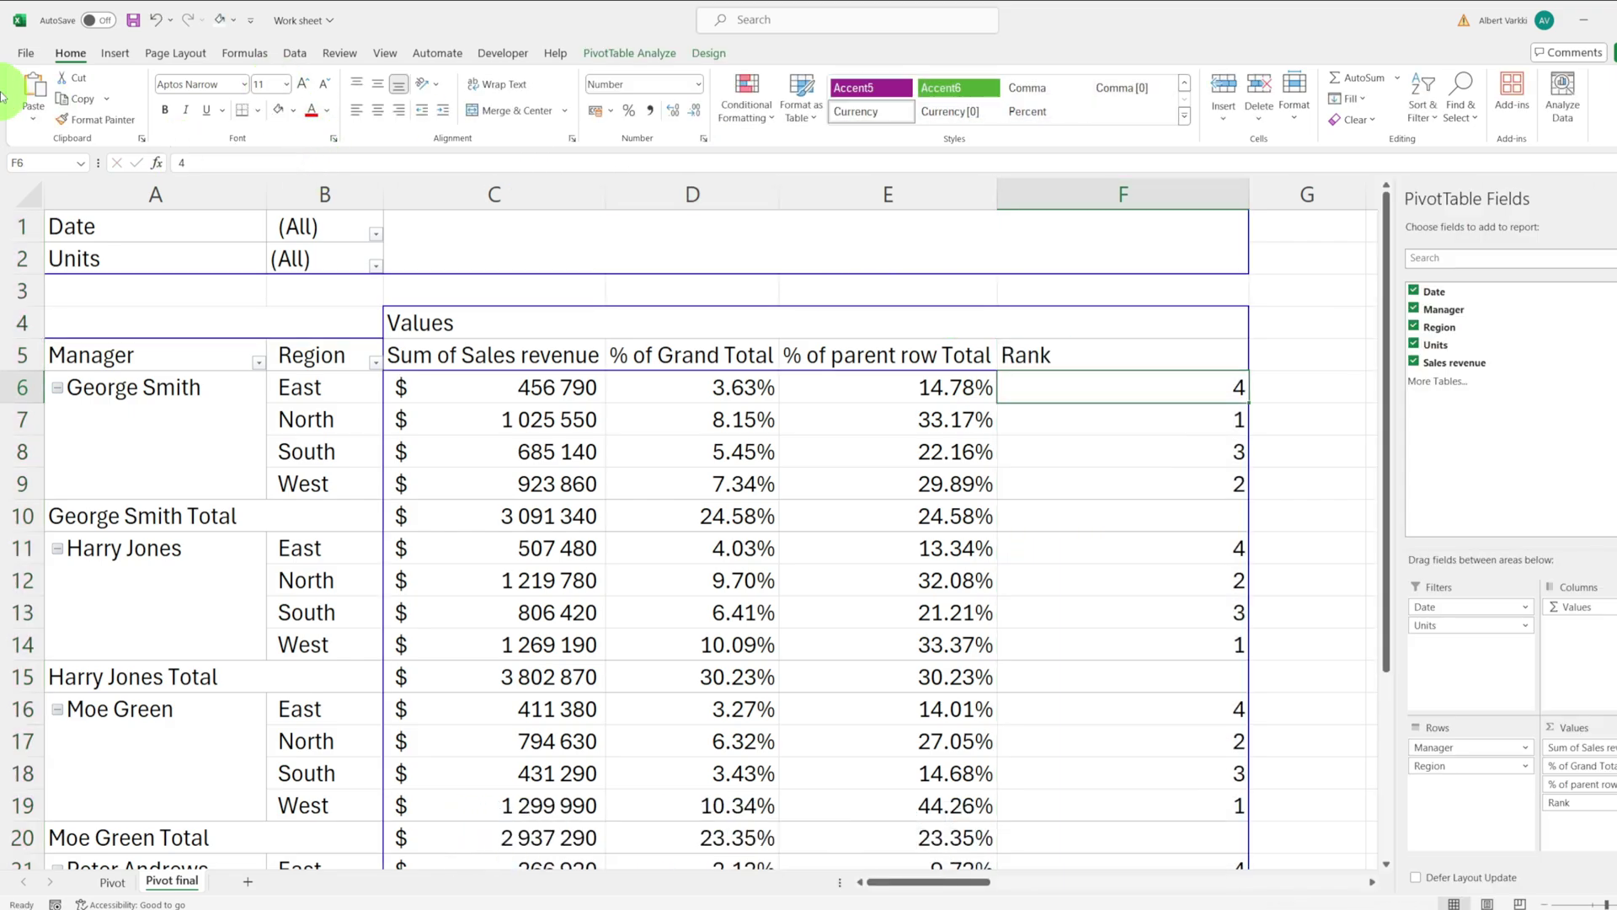
{"action": "double_click", "coordinate": [1247, 193]}
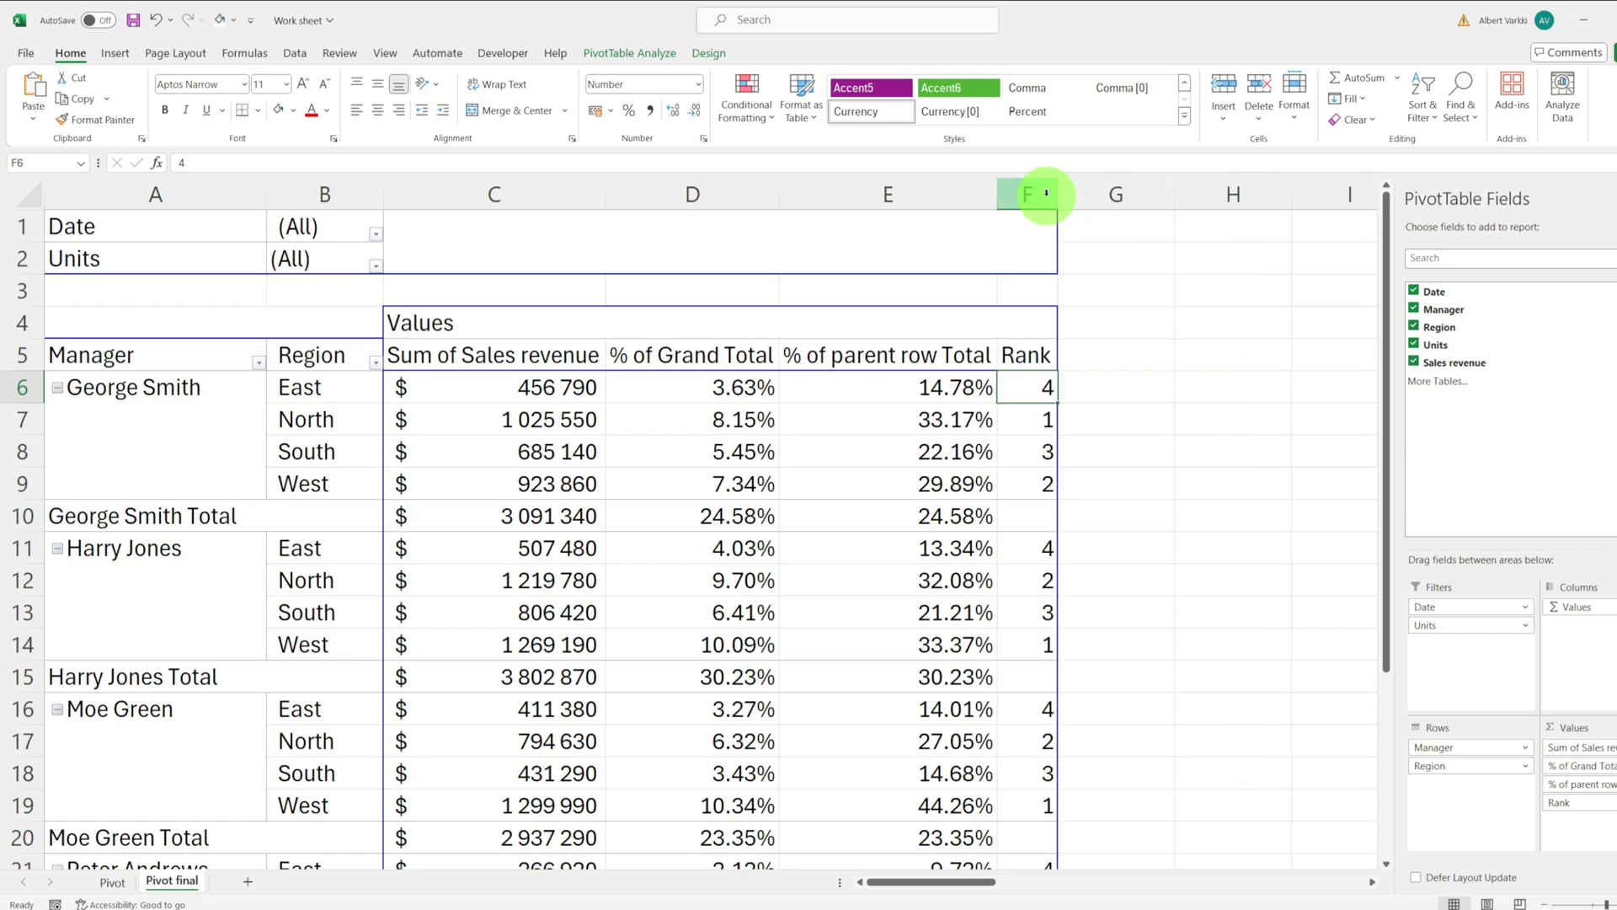
{"action": "left_click_drag", "start_coordinate": [1057, 193], "coordinate": [1088, 193]}
{"action": "left_click", "coordinate": [715, 194]}
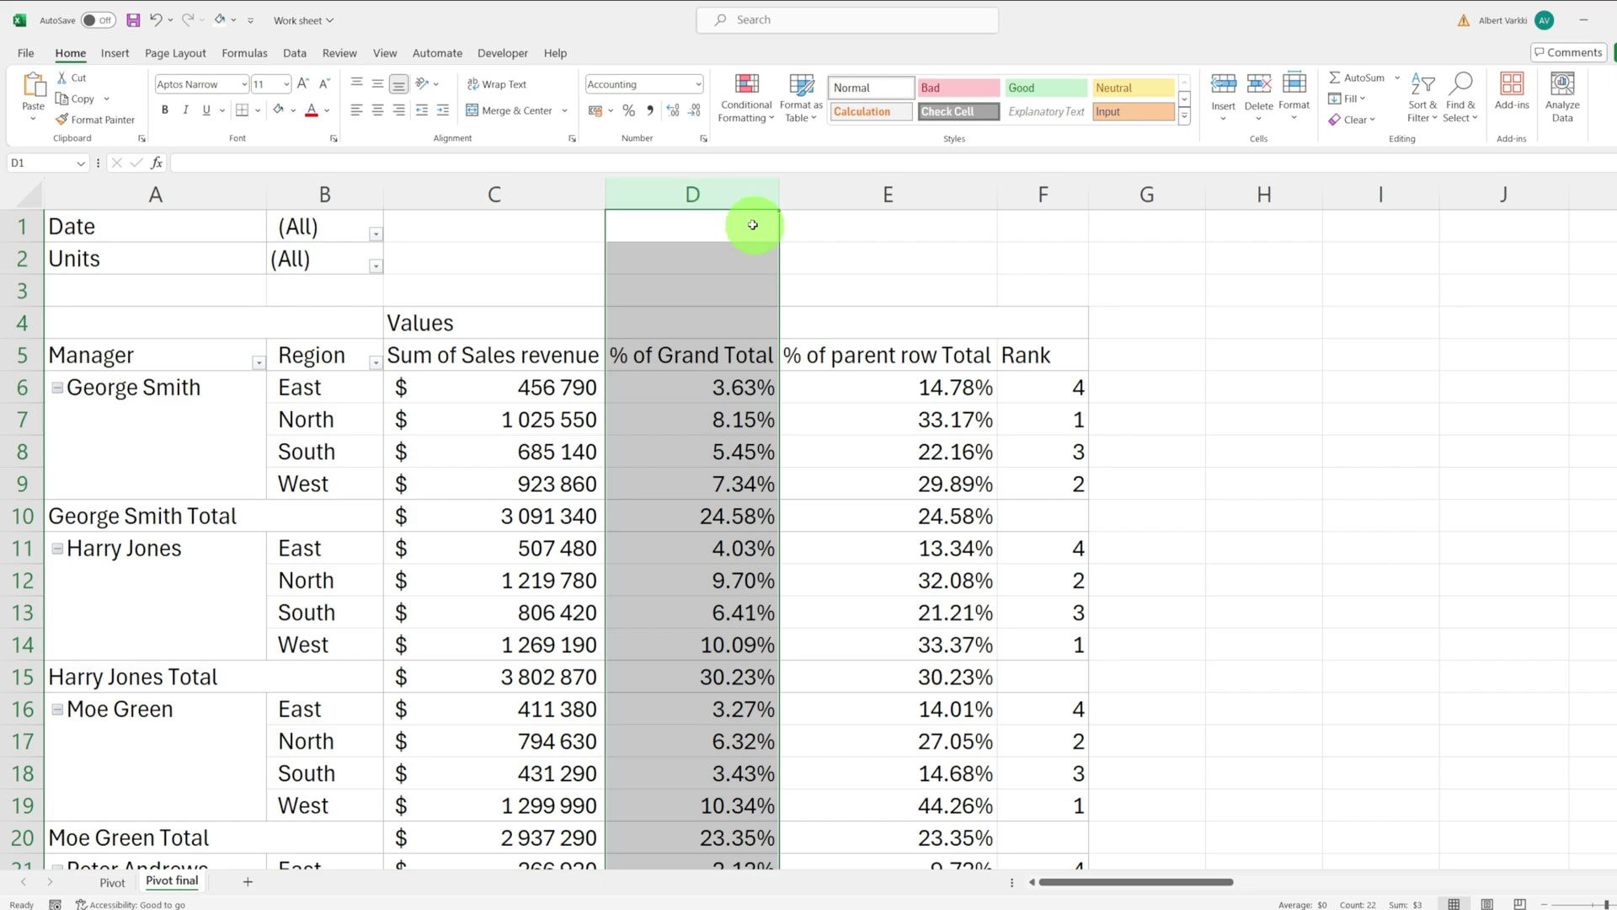
{"action": "left_click", "coordinate": [840, 186], "text": "shift"}
{"action": "left_click", "coordinate": [841, 187]}
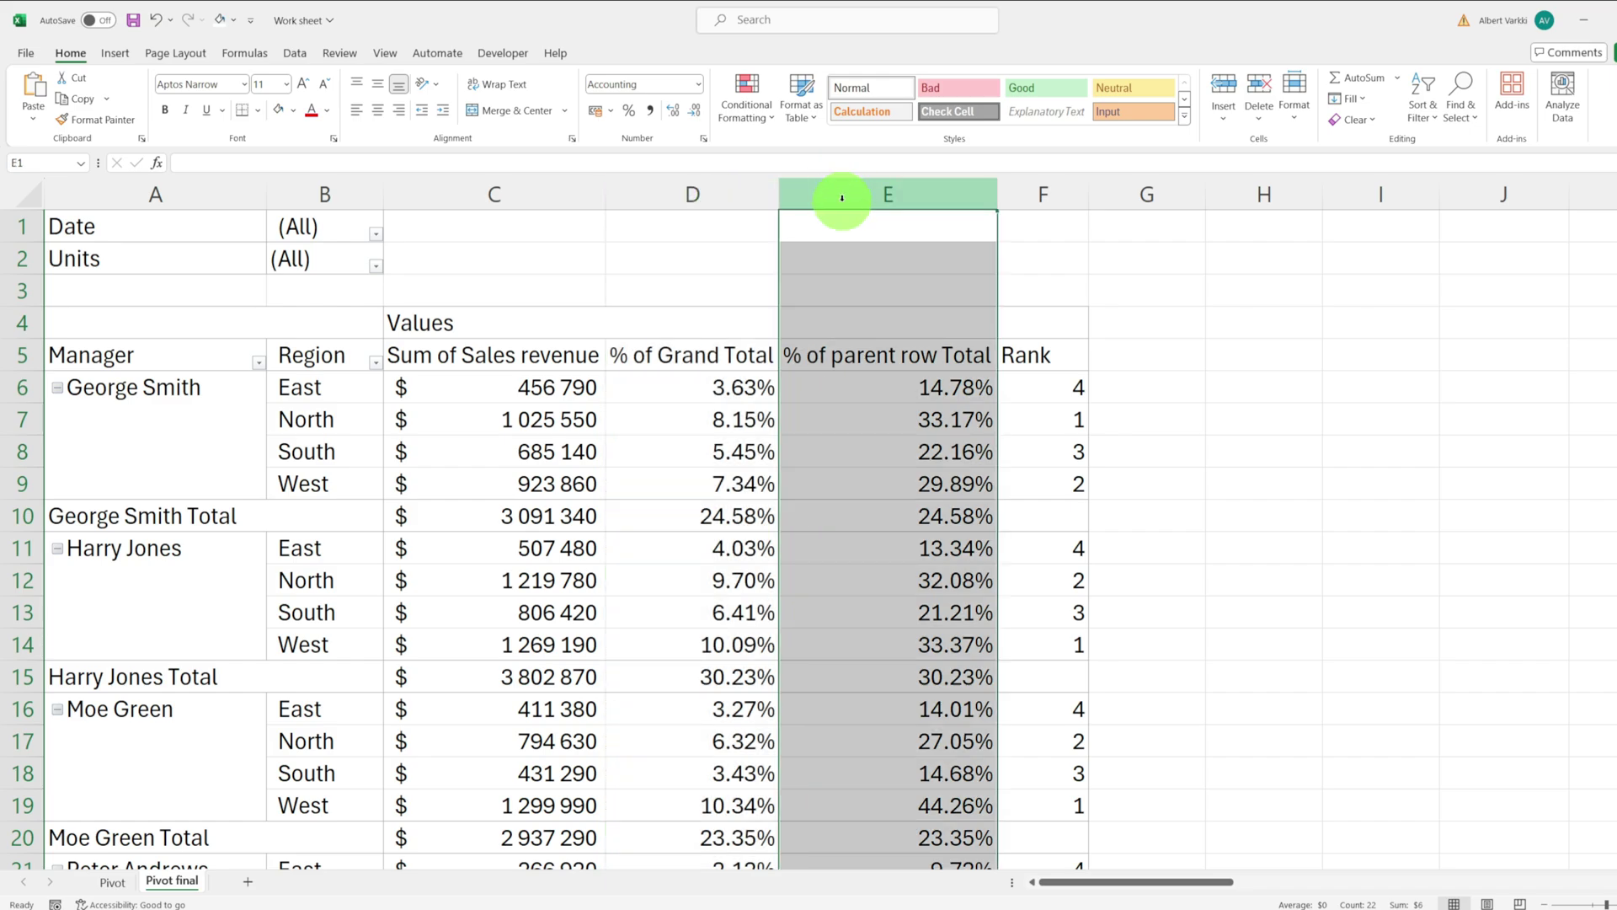
{"action": "left_click", "coordinate": [1019, 190]}
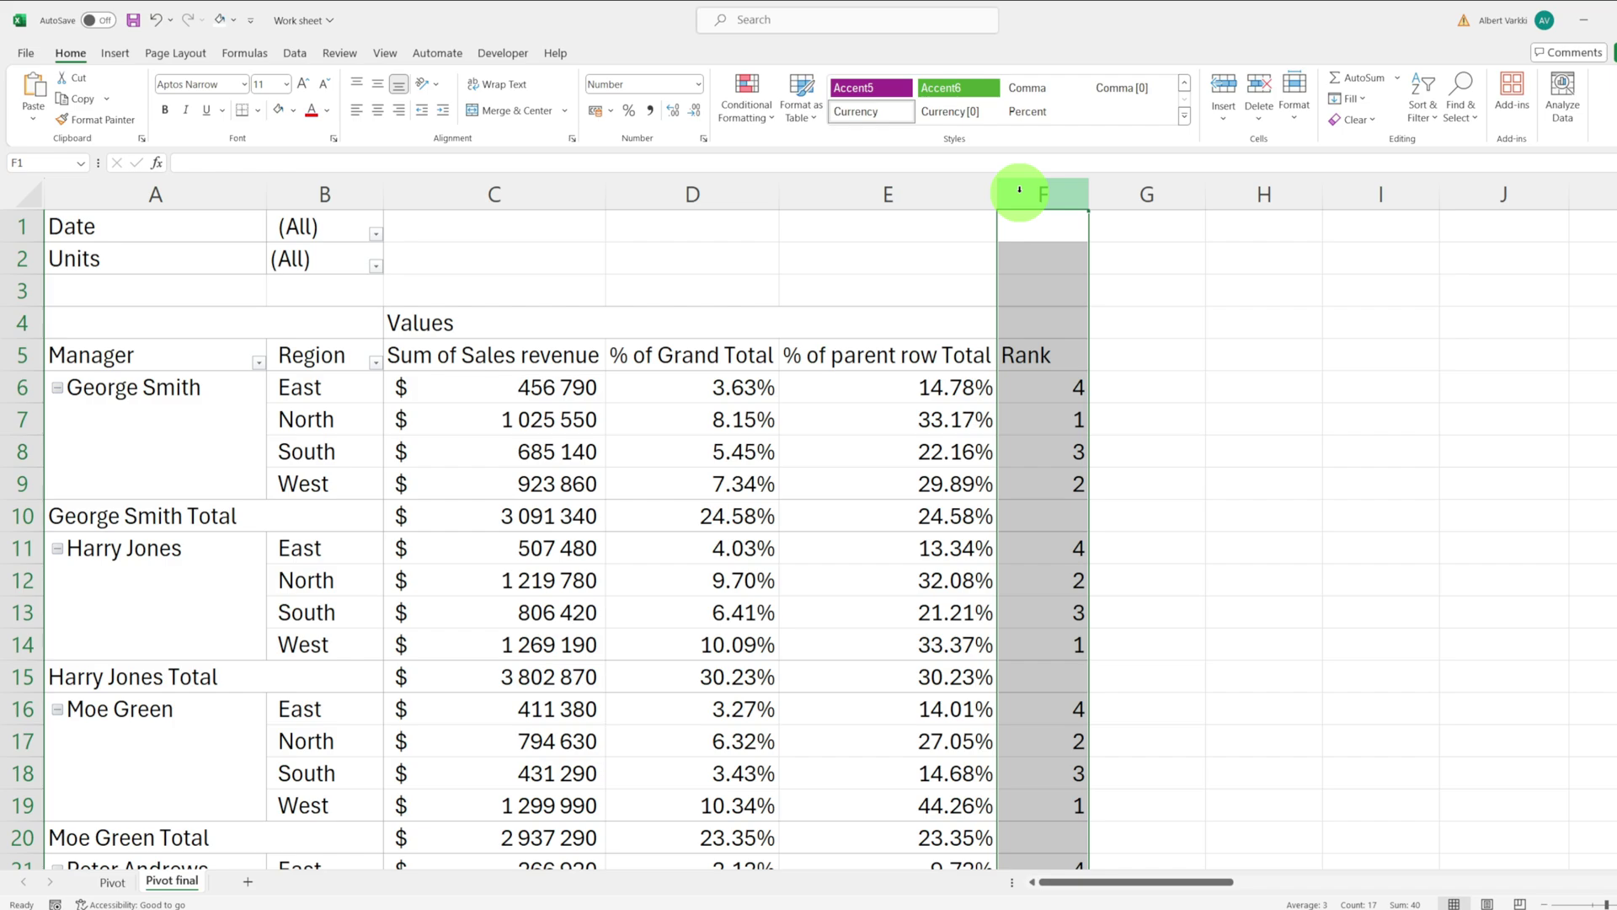
{"action": "left_click", "coordinate": [730, 357]}
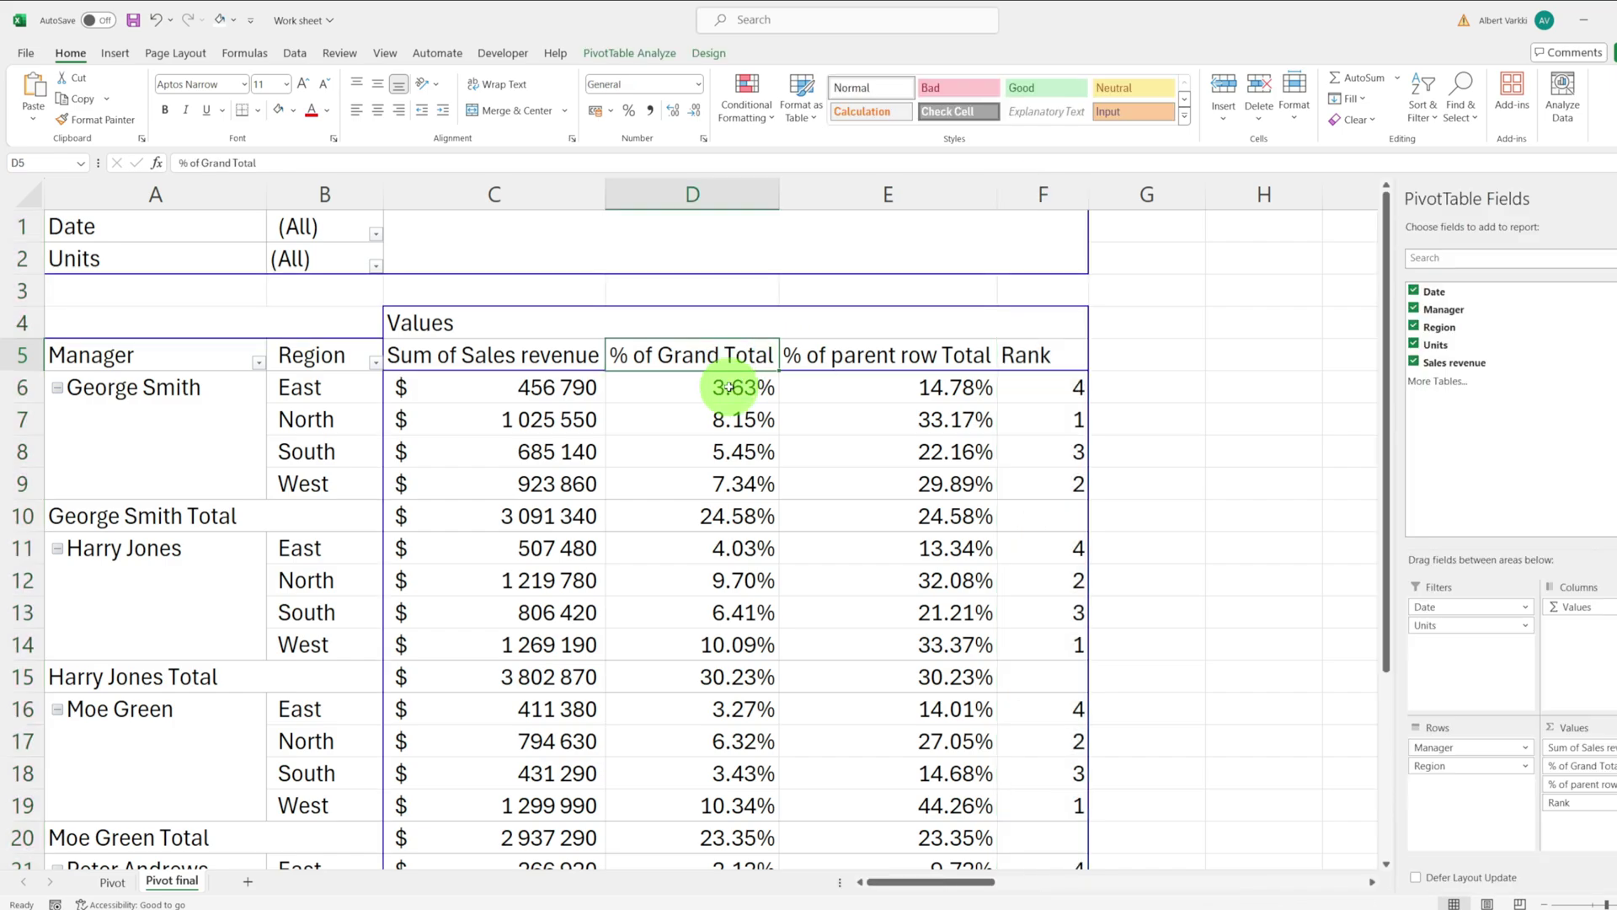
{"action": "mouse_move", "coordinate": [730, 387]}
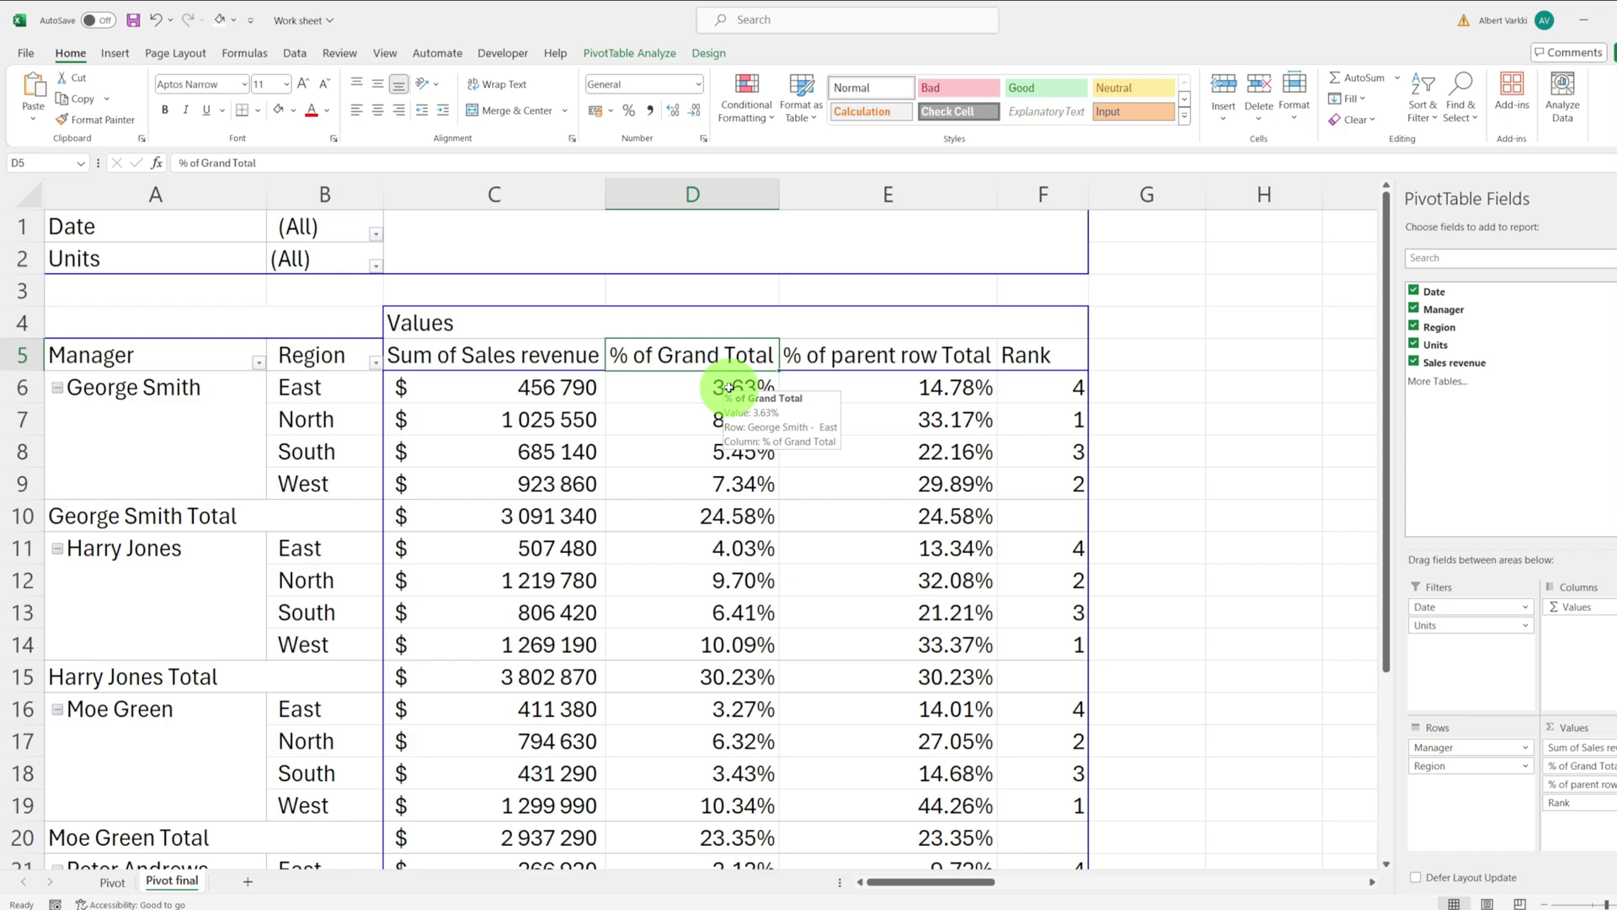